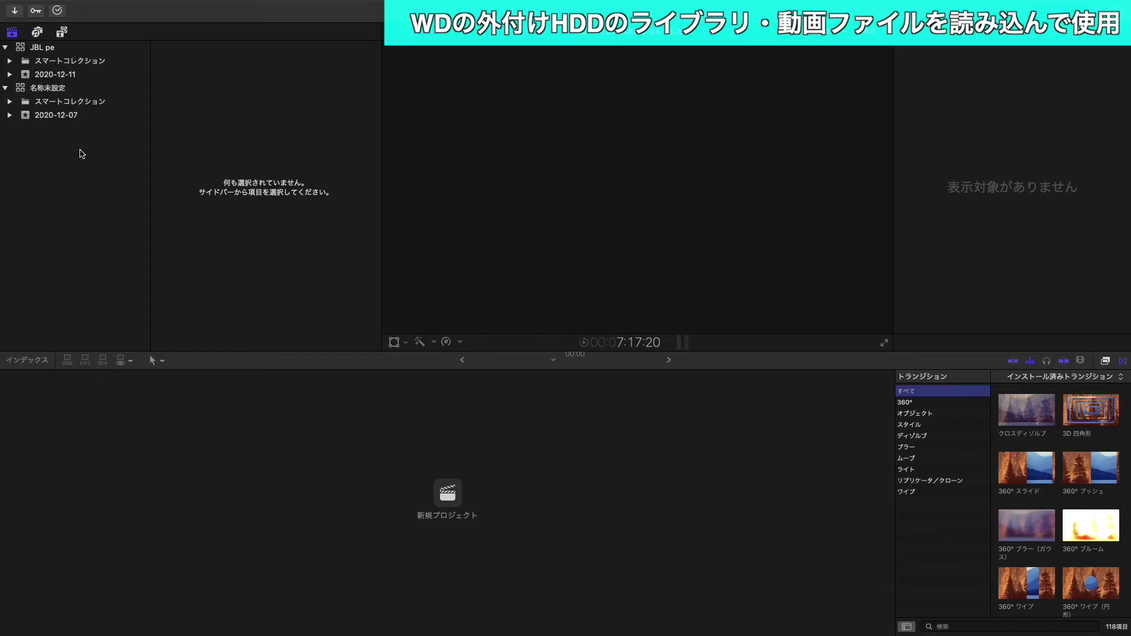
Step: Start opening another library and browse to the My Passport for Mac external drive
{"action": "mouse_move", "coordinate": [69, 5]}
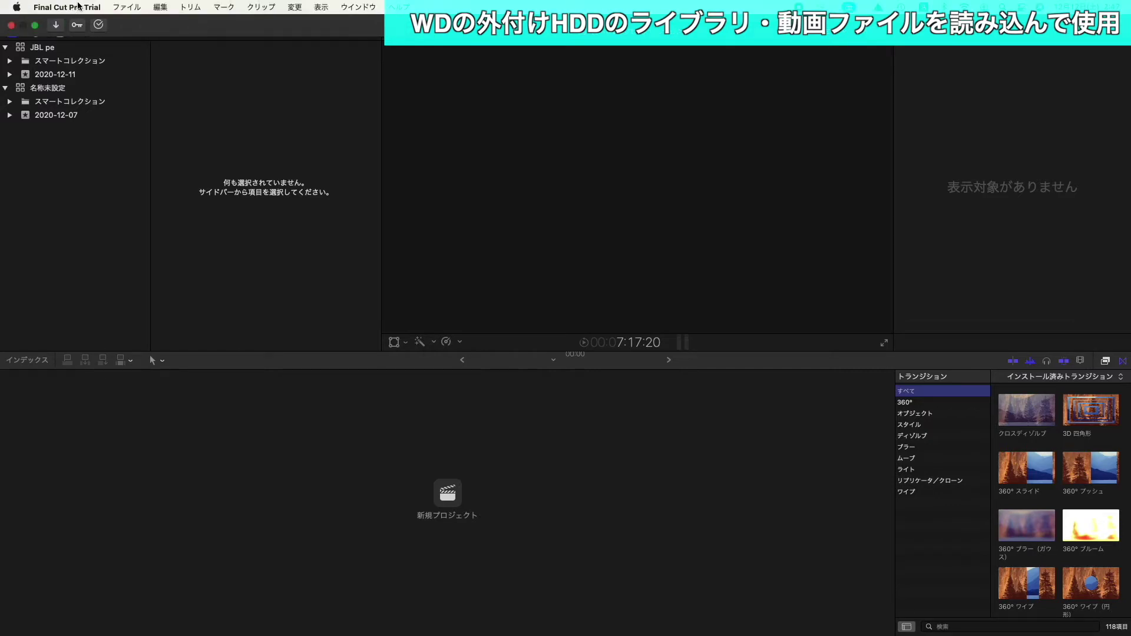
{"action": "left_click", "coordinate": [125, 7]}
{"action": "mouse_move", "coordinate": [300, 45]}
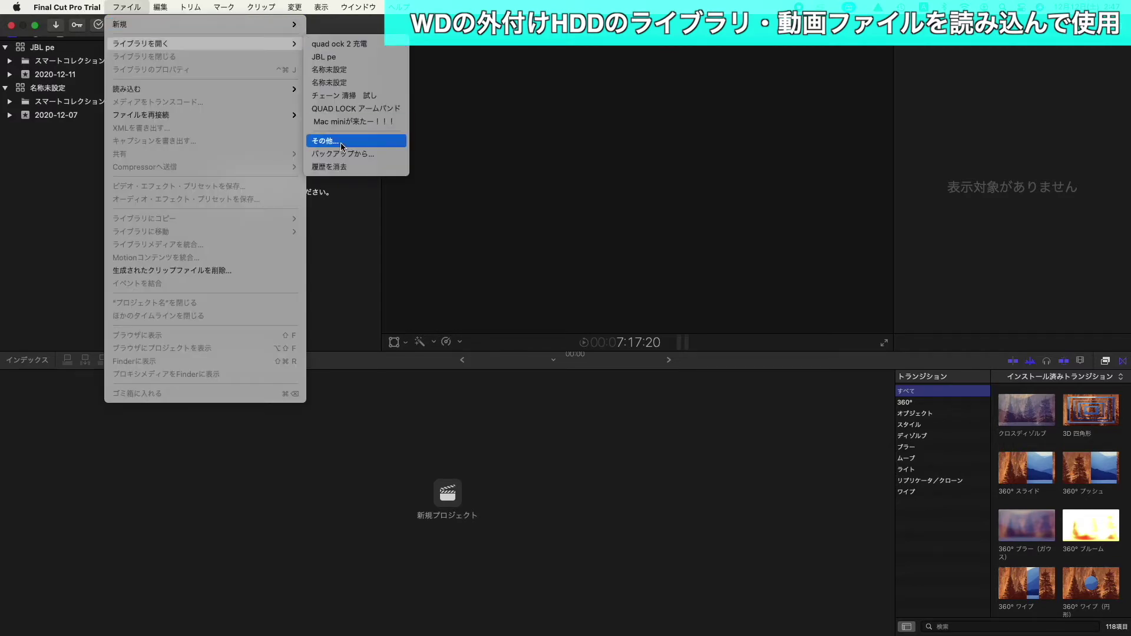
{"action": "left_click", "coordinate": [321, 140]}
{"action": "left_click", "coordinate": [429, 356]}
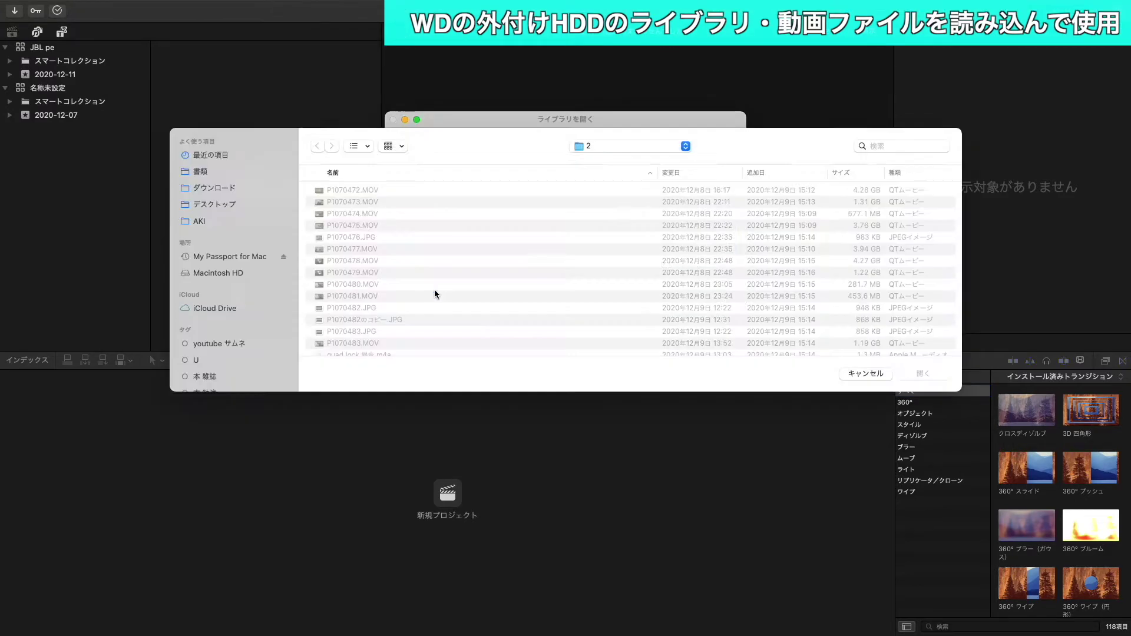
{"action": "left_click", "coordinate": [233, 260]}
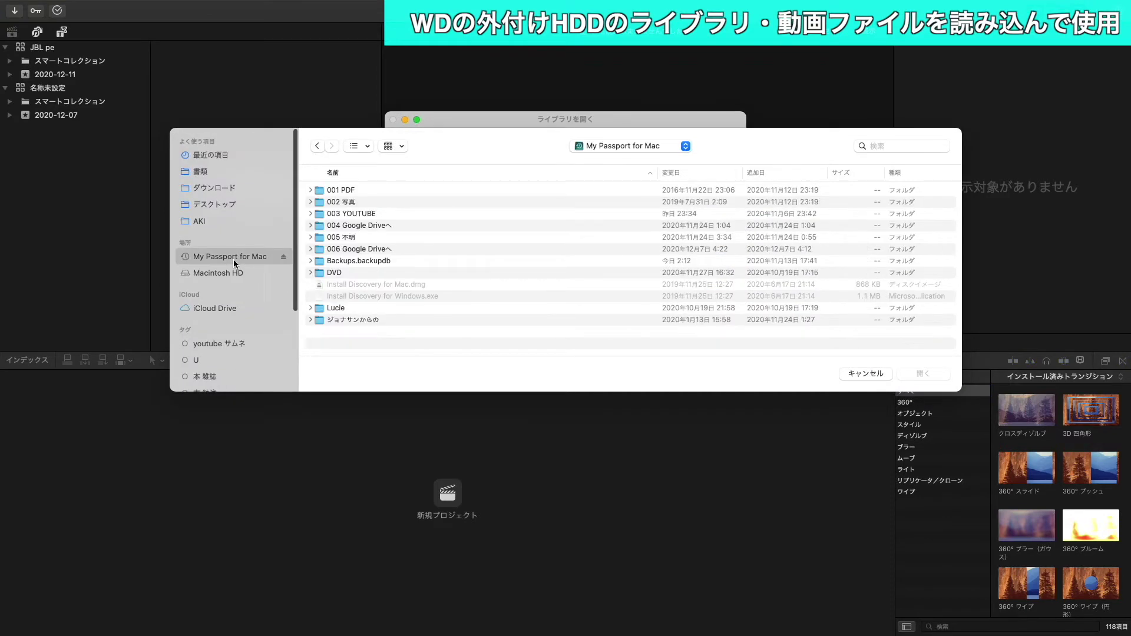
Step: Open the library quad ock 2 充電 from folder 2 inside Quad Lock 充電 under 003 YOUTUBE
{"action": "double_click", "coordinate": [364, 213]}
{"action": "double_click", "coordinate": [356, 215]}
{"action": "left_click", "coordinate": [331, 191]}
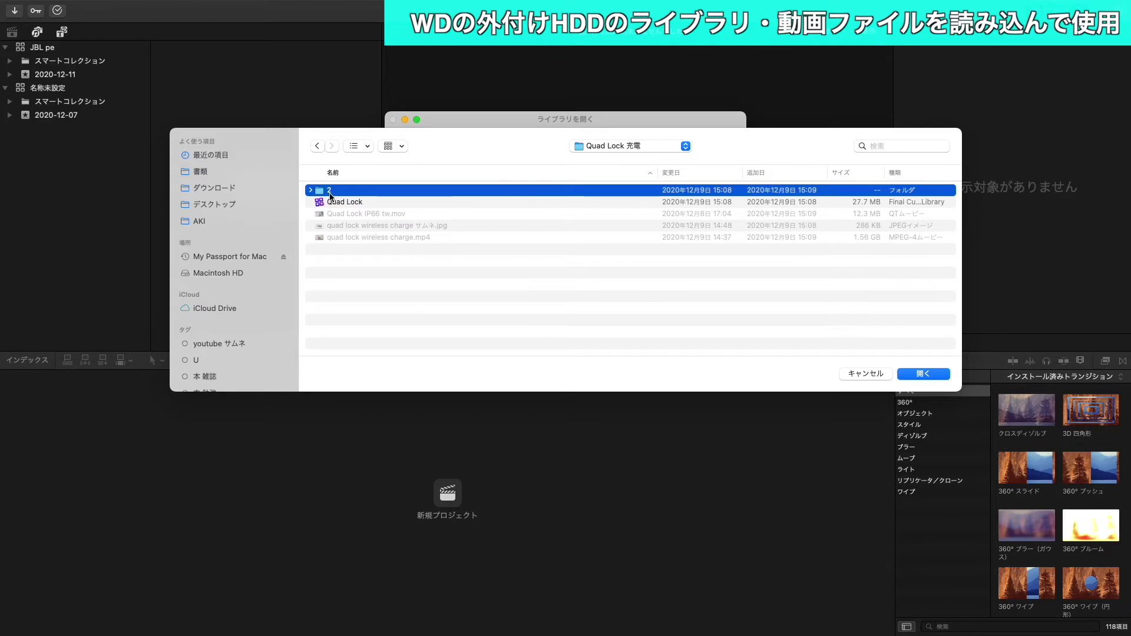
{"action": "double_click", "coordinate": [330, 191]}
{"action": "scroll", "coordinate": [344, 246], "scroll_direction": "down", "scroll_amount": 3}
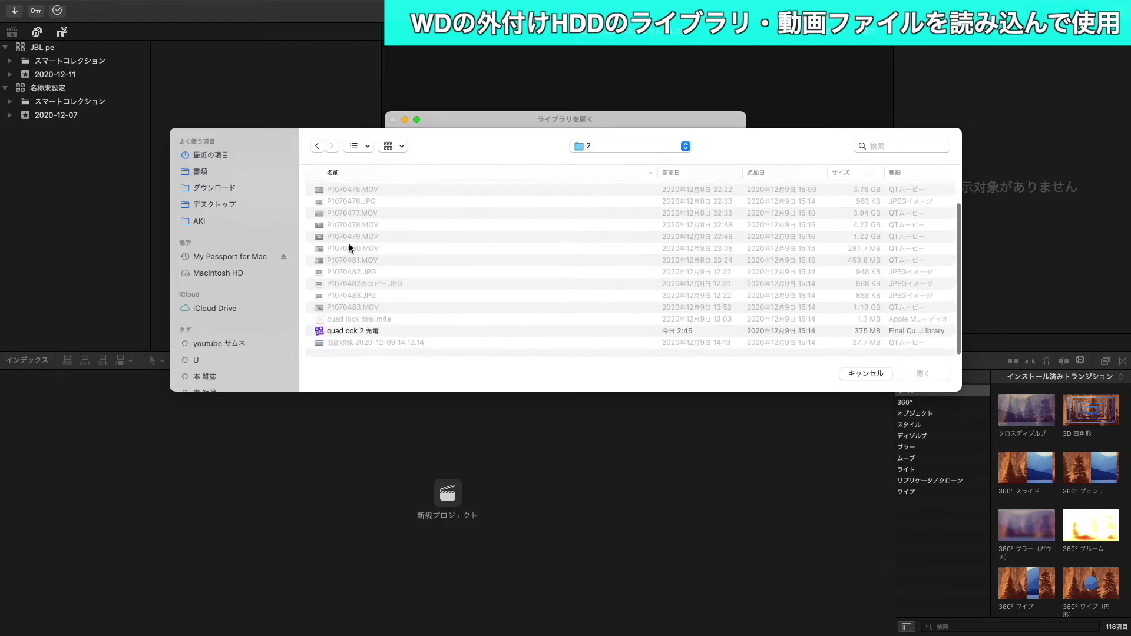
{"action": "left_click", "coordinate": [334, 330]}
{"action": "double_click", "coordinate": [334, 331]}
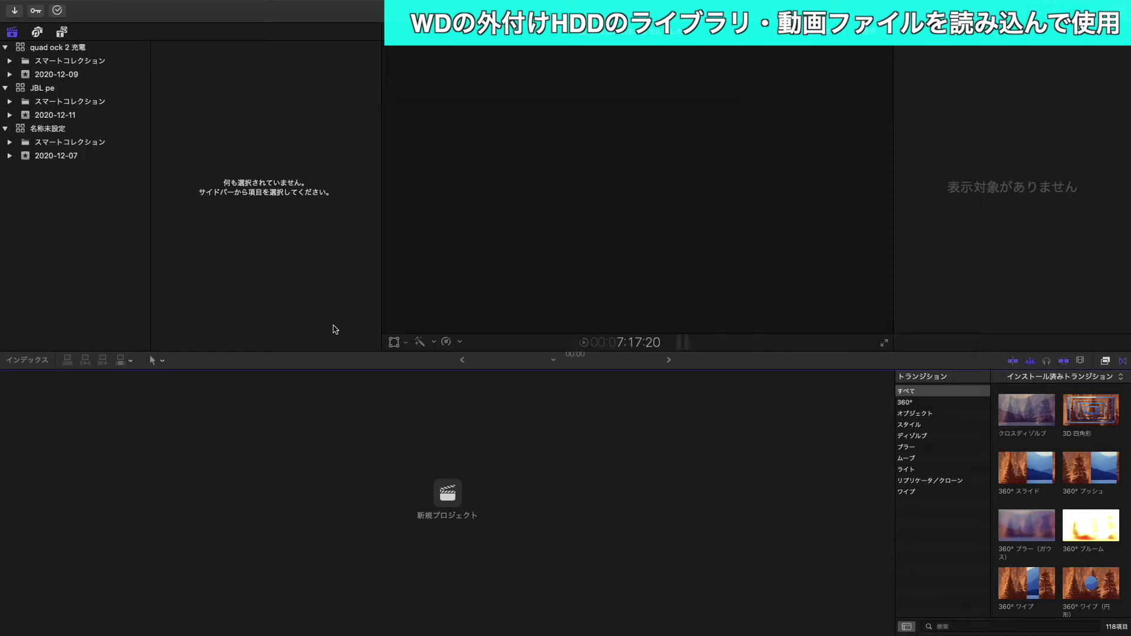
Step: Open the quad lock wireless charge サムネ用 project, play it from about 7:15, and dismiss the playback alert
{"action": "left_click", "coordinate": [64, 53]}
{"action": "double_click", "coordinate": [226, 188]}
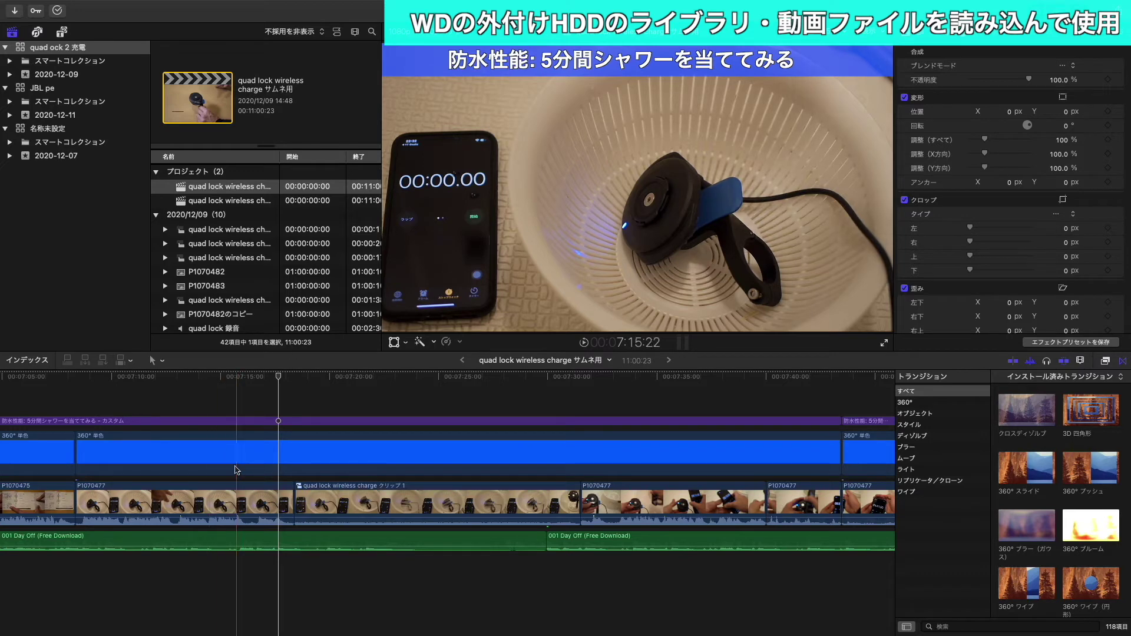
{"action": "key", "text": "space"}
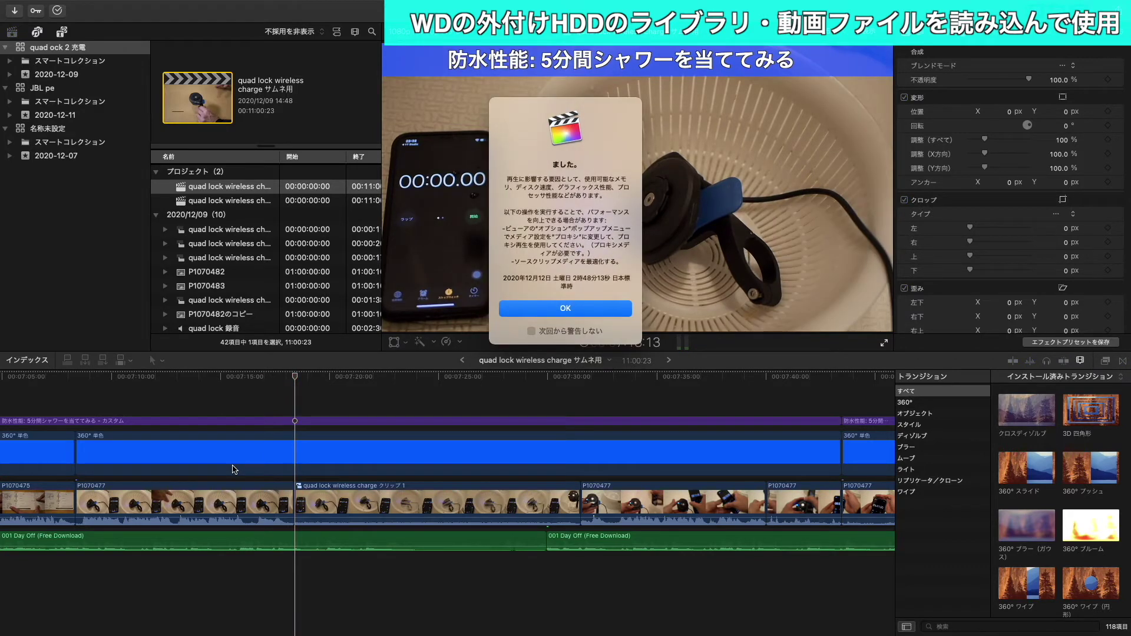
{"action": "key", "text": "Return"}
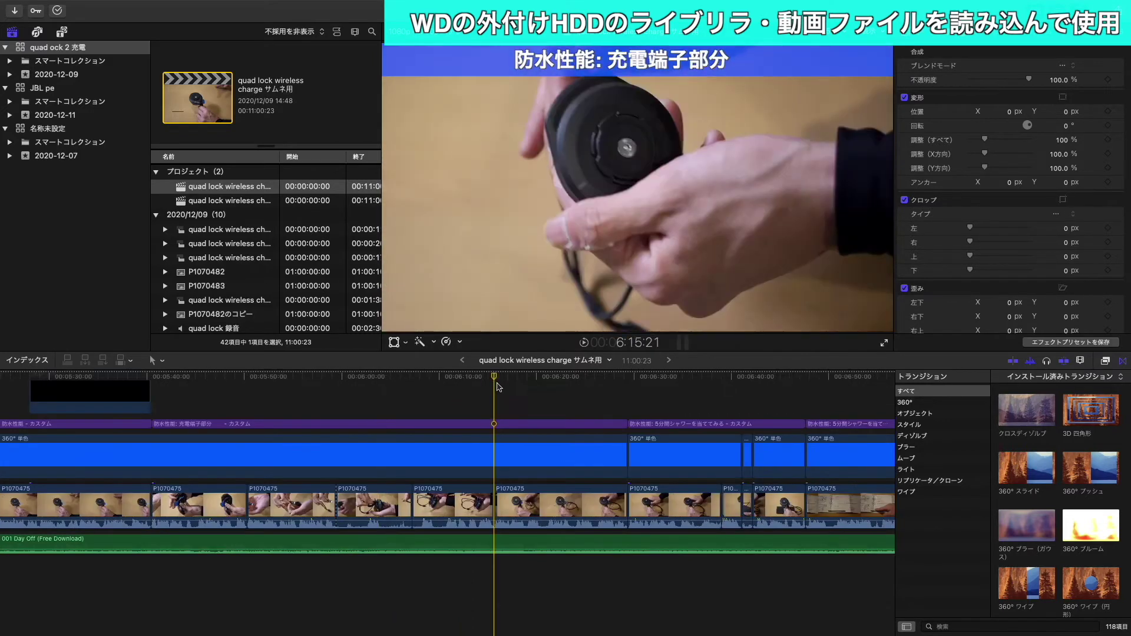
Step: Test playback of the waterproofing sections of the timeline at about 6:15, 5:44, 6:30 and 6:50
{"action": "key", "text": "space"}
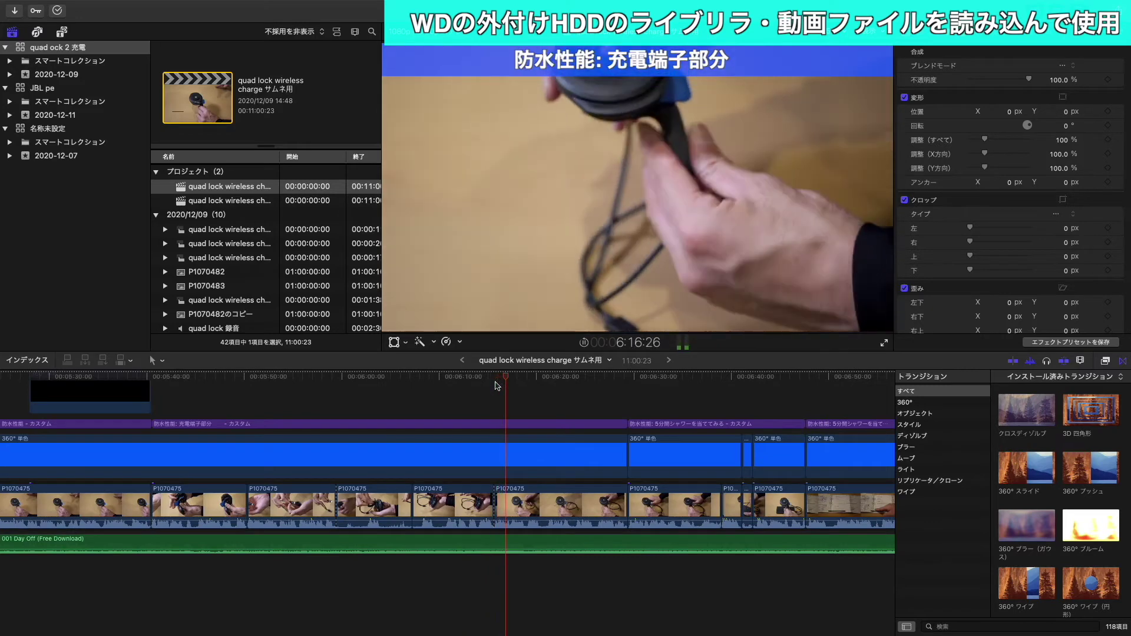
{"action": "left_click", "coordinate": [193, 405]}
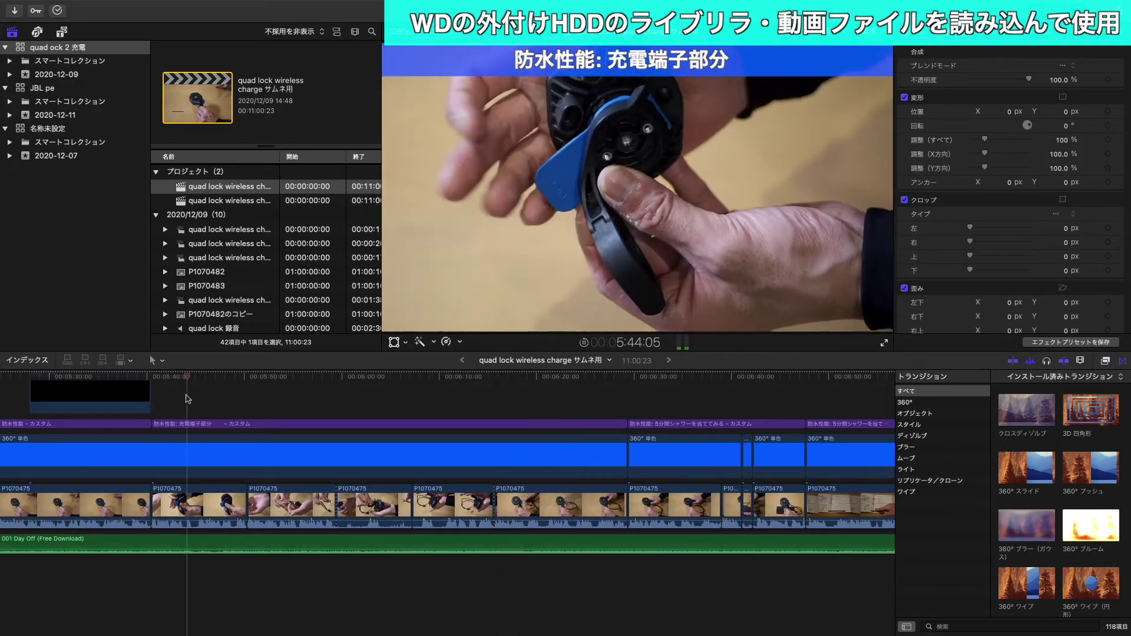
{"action": "left_click", "coordinate": [626, 392]}
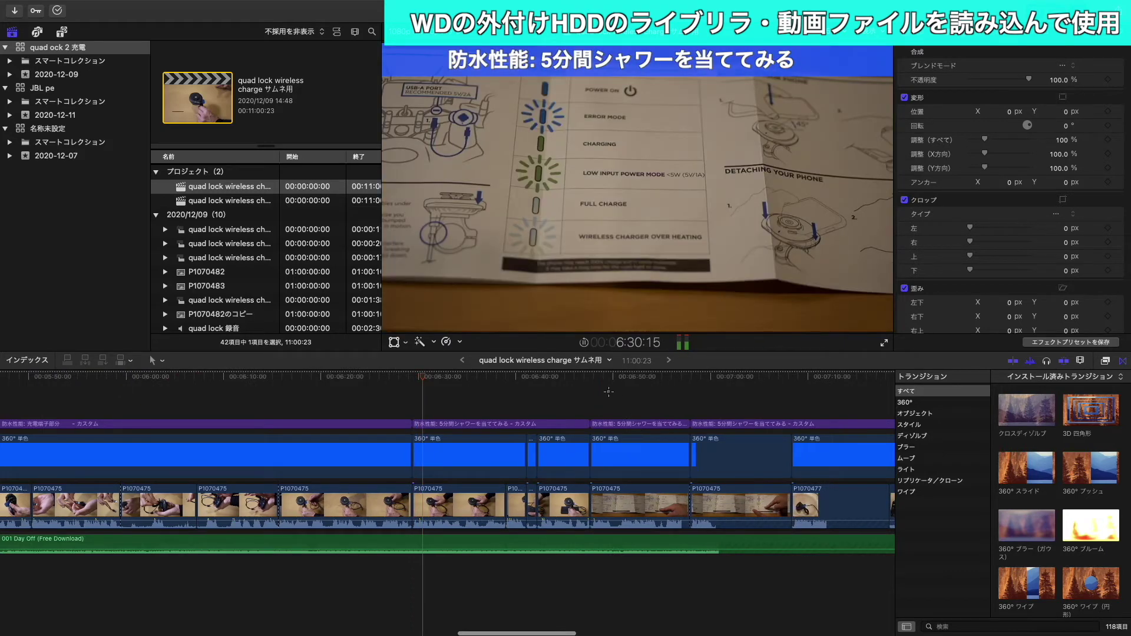
{"action": "left_click", "coordinate": [609, 391]}
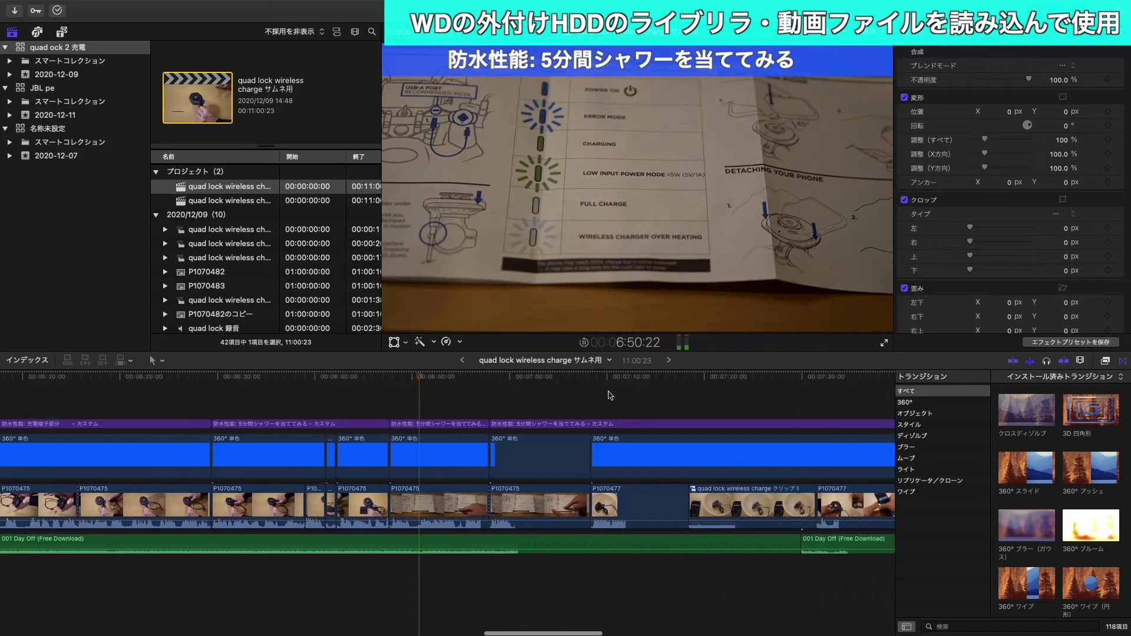
{"action": "key", "text": "space"}
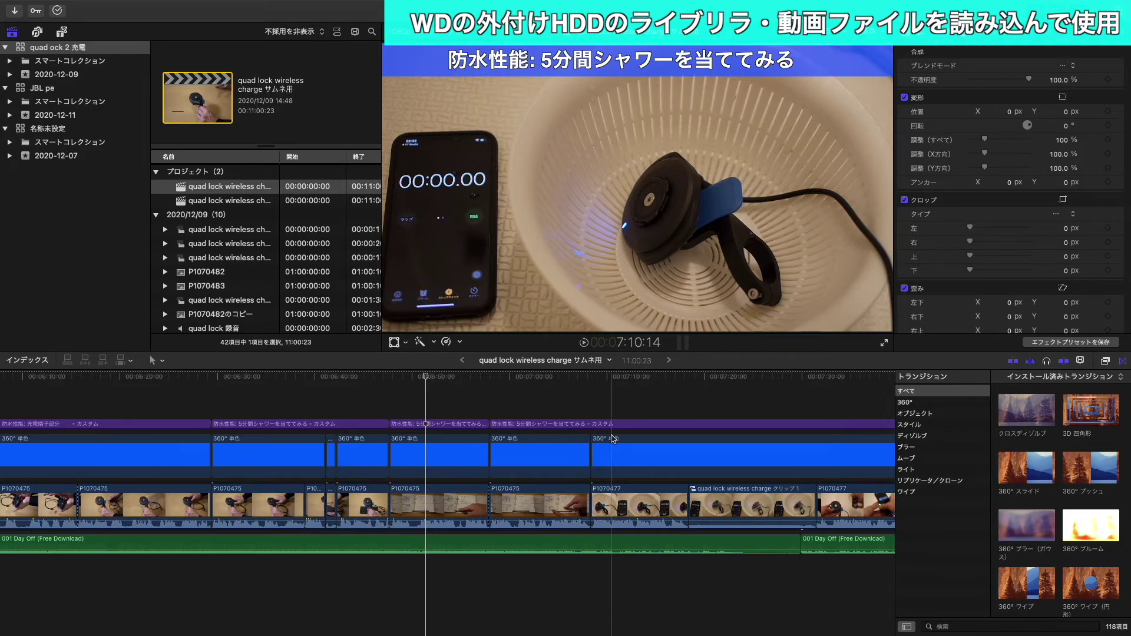
Step: Test playback of the sped-up shower clip near 7:25, dismiss the alert, and check sections around 7:48 and 8:21
{"action": "left_click", "coordinate": [750, 409]}
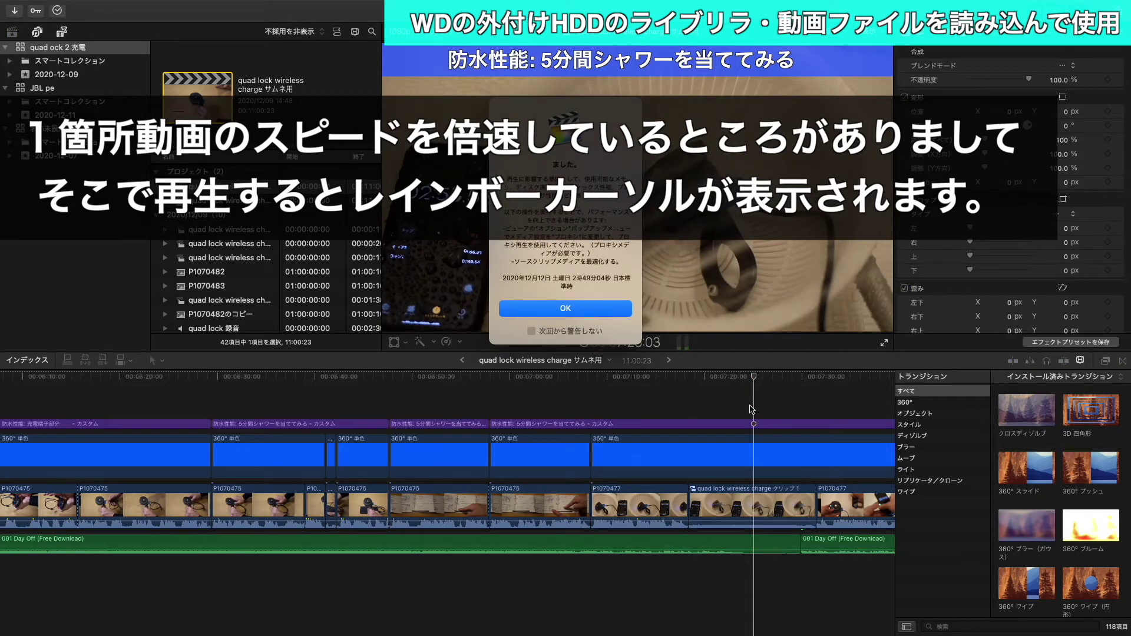
{"action": "key", "text": "Return"}
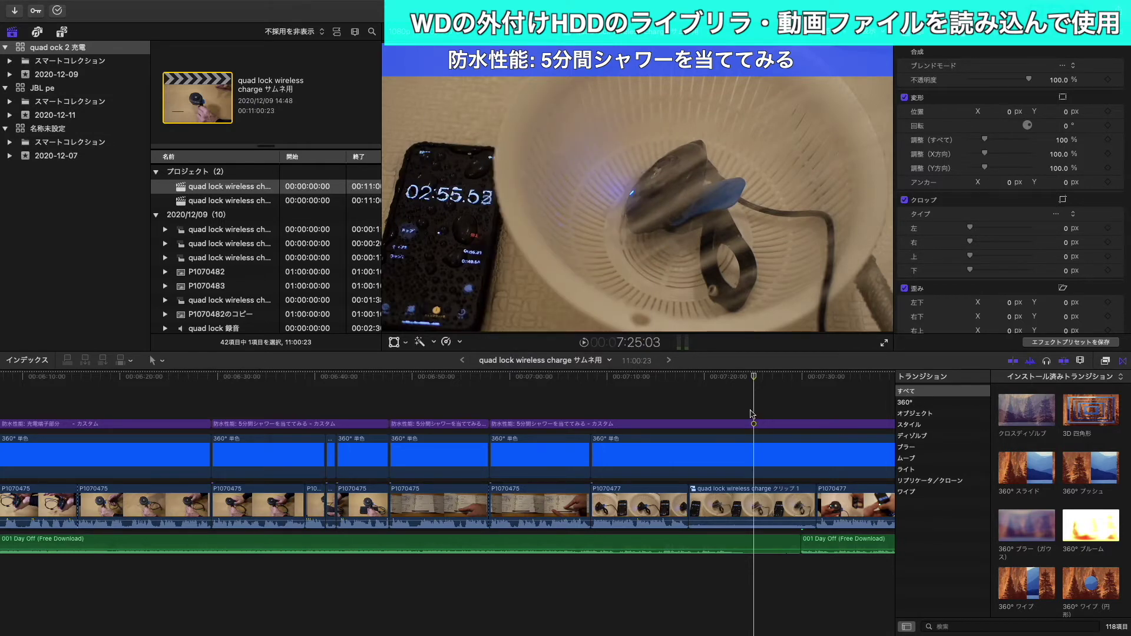
{"action": "scroll", "coordinate": [752, 412], "scroll_direction": "right", "scroll_amount": 5}
{"action": "left_click", "coordinate": [773, 399]}
{"action": "key", "text": "space"}
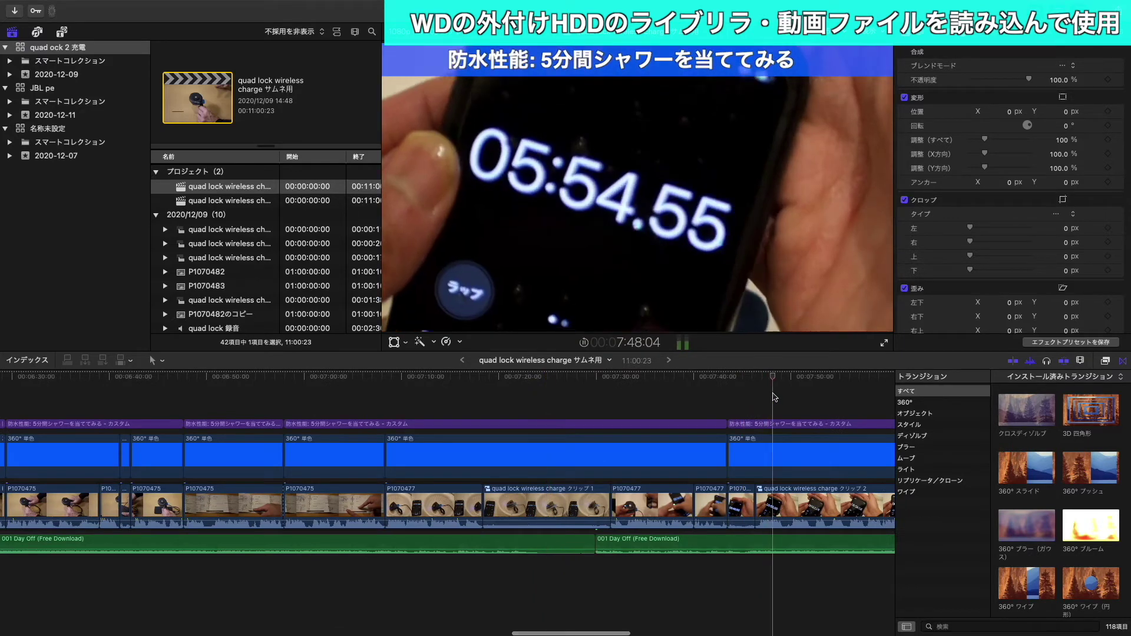
{"action": "scroll", "coordinate": [524, 389], "scroll_direction": "right", "scroll_amount": 5}
{"action": "left_click", "coordinate": [523, 388]}
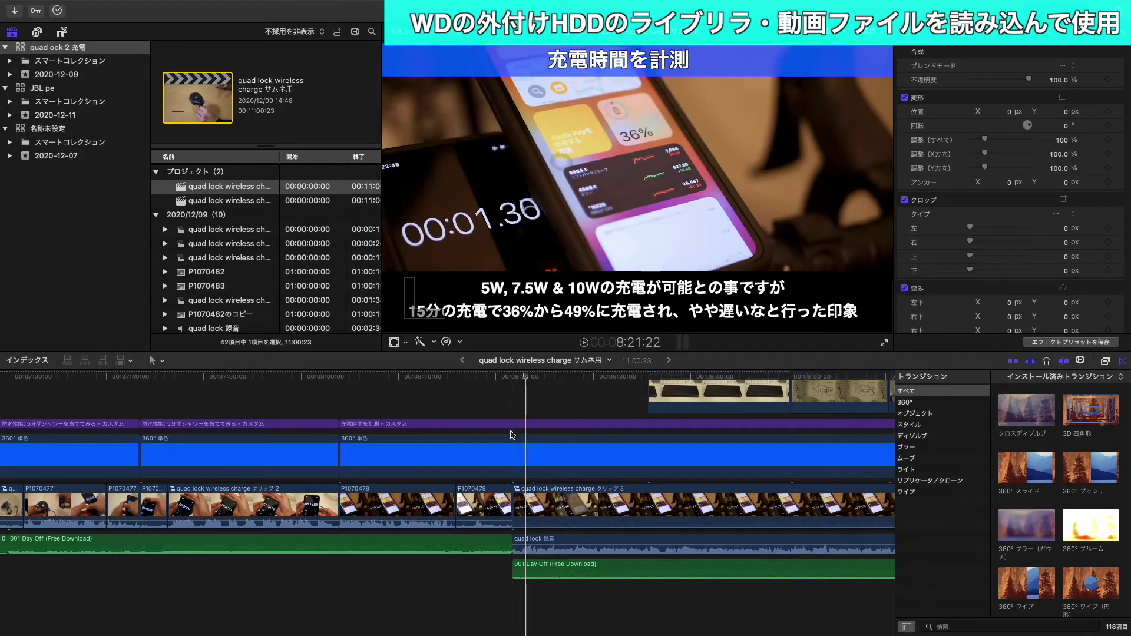
Step: Test playback of the bicycle mount section (固定方法) around 3:17
{"action": "scroll", "coordinate": [281, 394], "scroll_direction": "left", "scroll_amount": 15}
{"action": "scroll", "coordinate": [354, 397], "scroll_direction": "left", "scroll_amount": 2}
{"action": "left_click", "coordinate": [444, 402]}
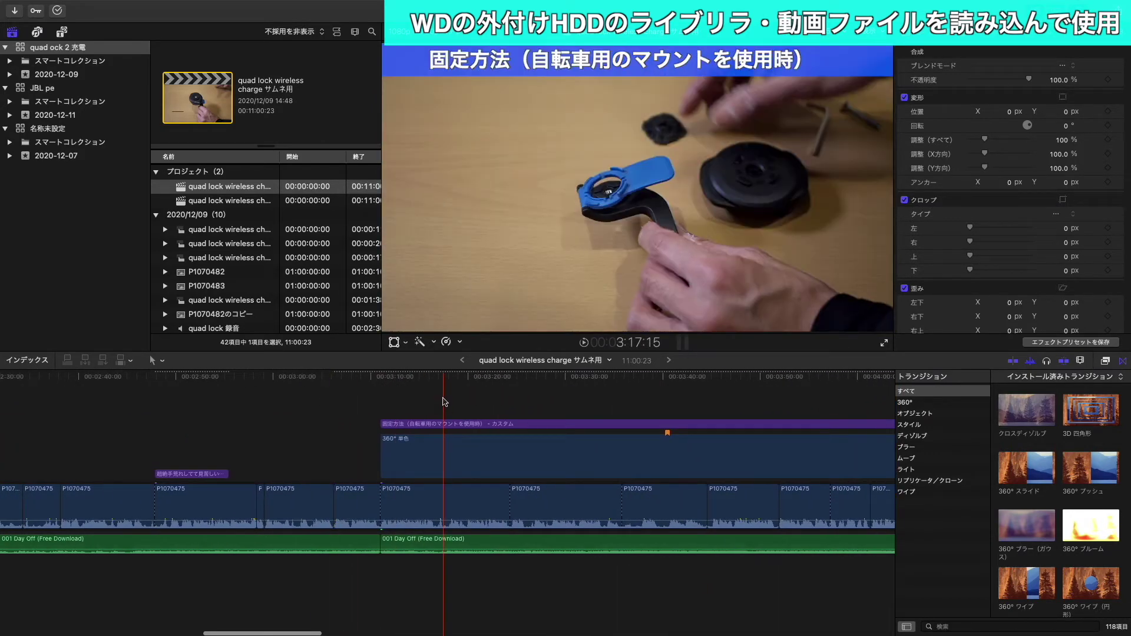
{"action": "key", "text": "space"}
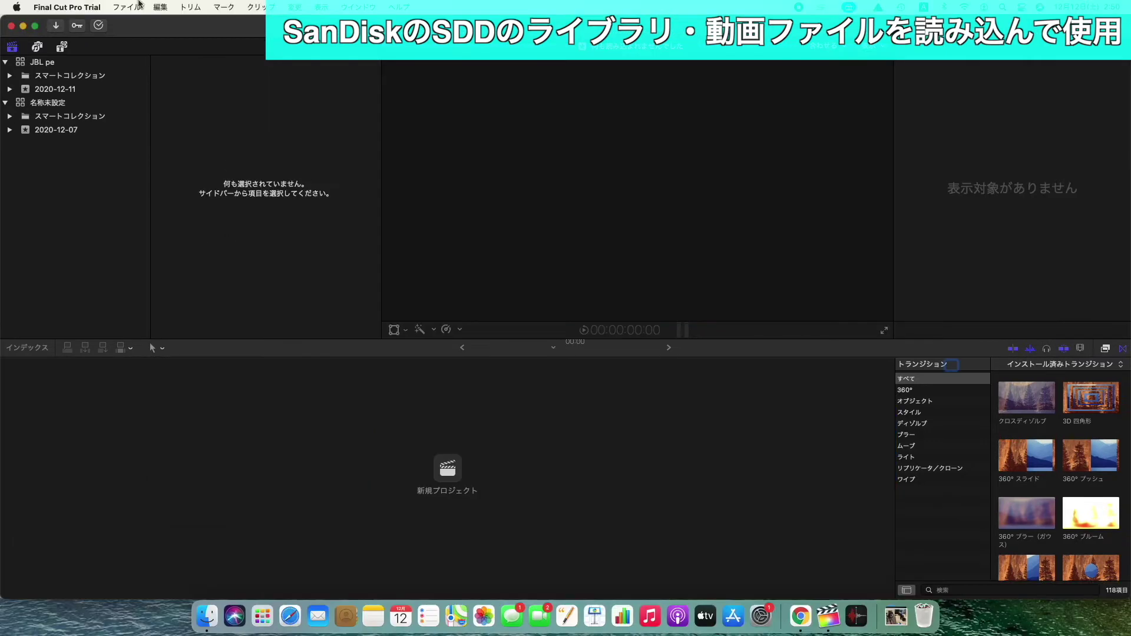
Step: Open the library quad ock 2 充電 from folder 2 on the Extreme SSD drive
{"action": "left_click", "coordinate": [126, 7]}
{"action": "mouse_move", "coordinate": [128, 44]}
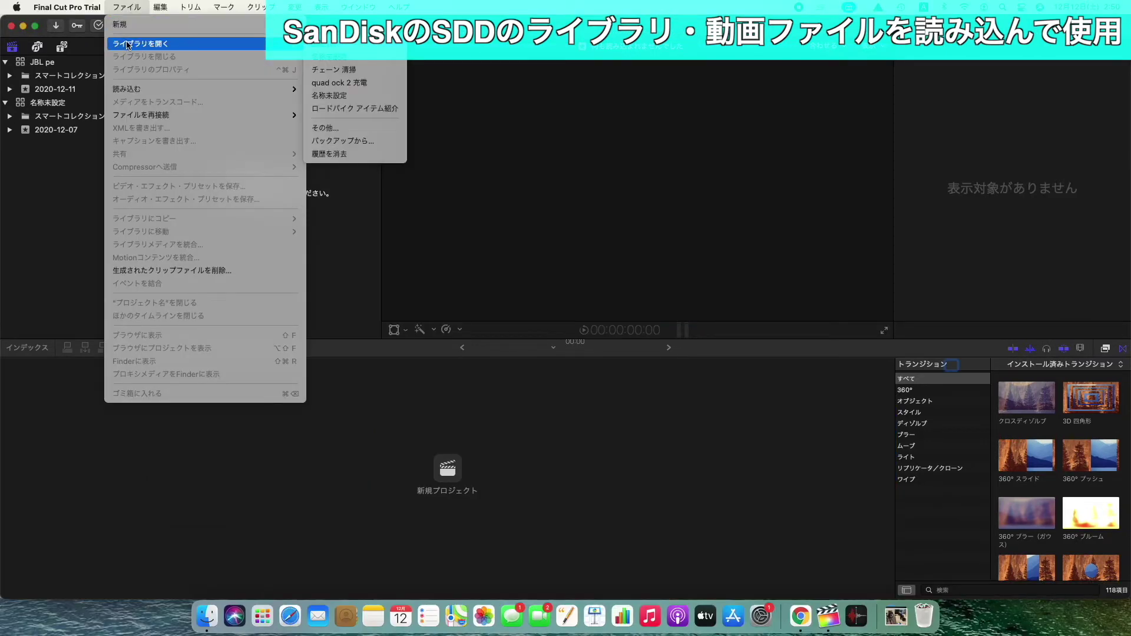
{"action": "left_click", "coordinate": [361, 127]}
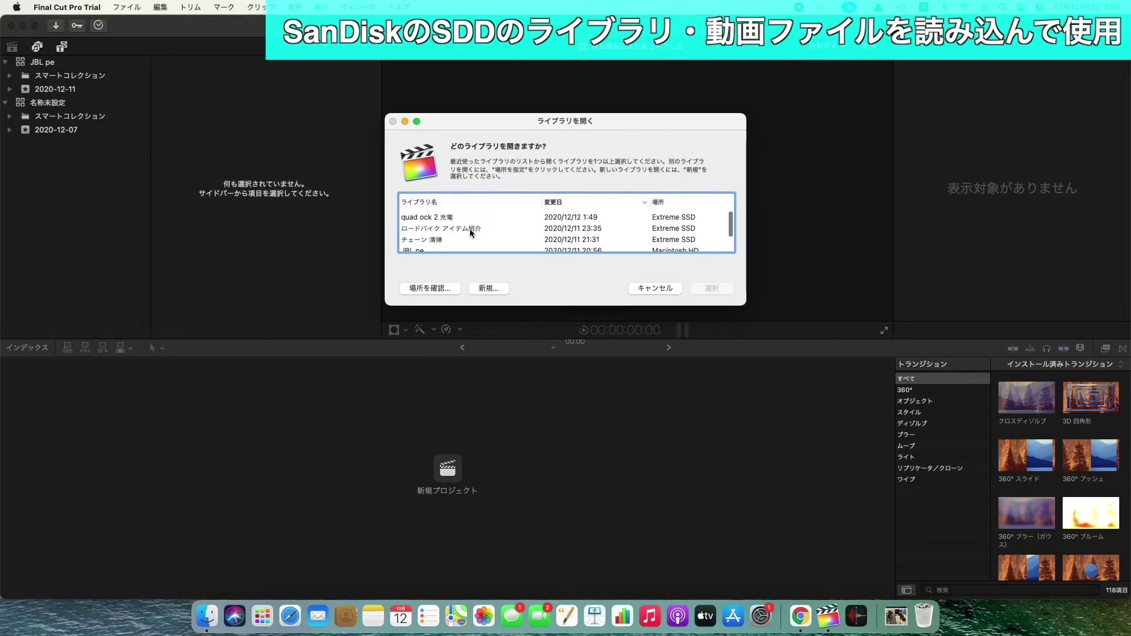
{"action": "left_click", "coordinate": [442, 288]}
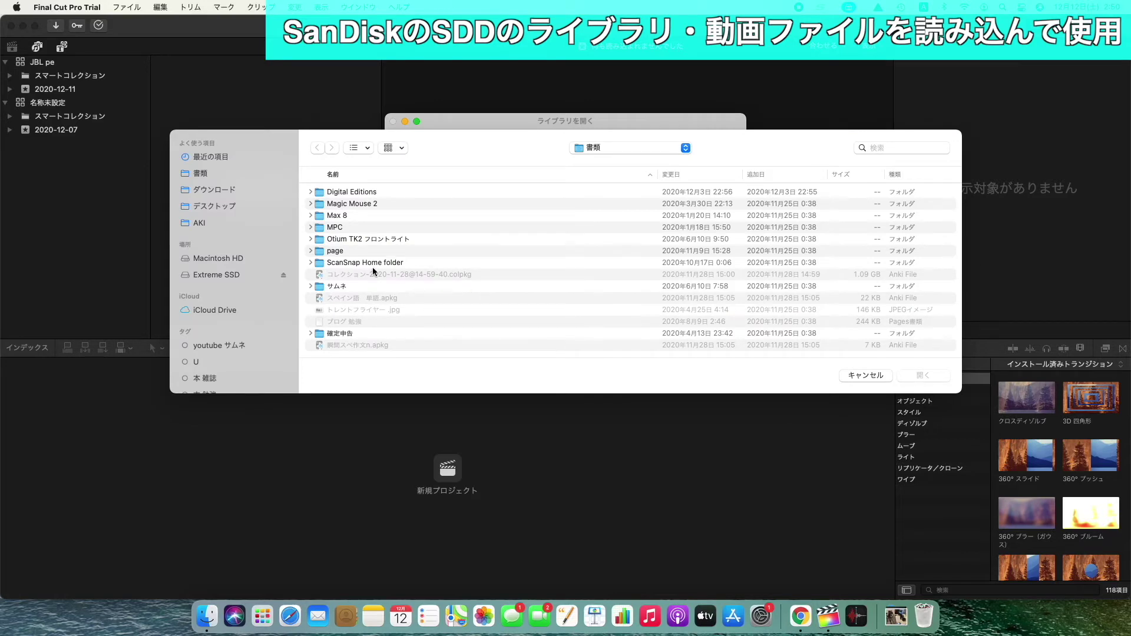
{"action": "left_click", "coordinate": [238, 275]}
{"action": "double_click", "coordinate": [328, 193]}
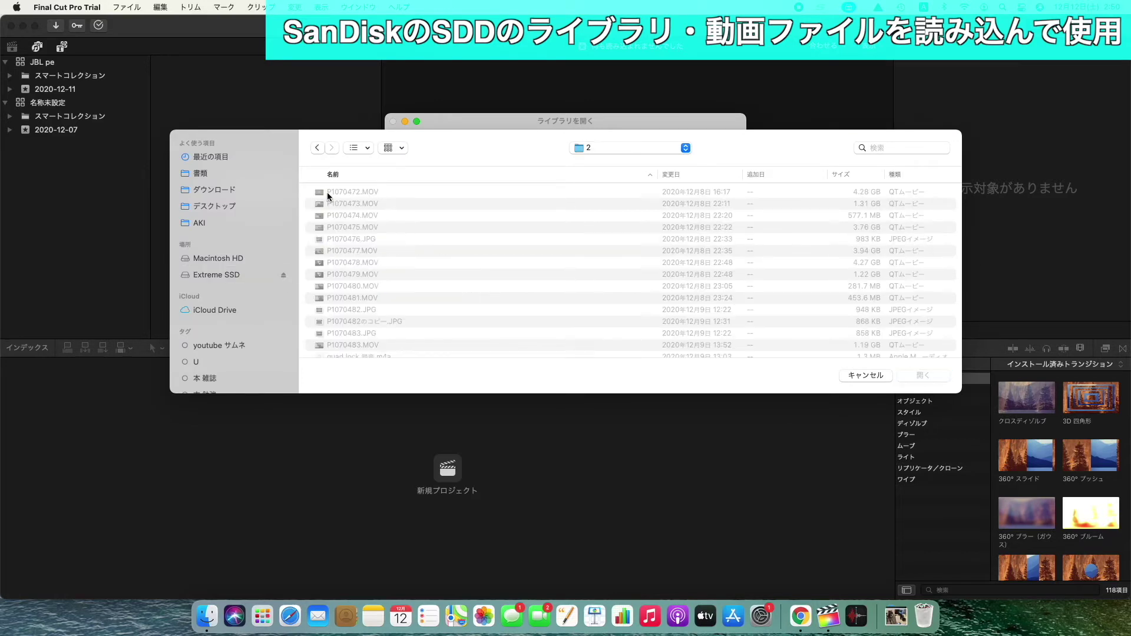
{"action": "scroll", "coordinate": [383, 253], "scroll_direction": "down", "scroll_amount": 3}
{"action": "left_click", "coordinate": [374, 334]}
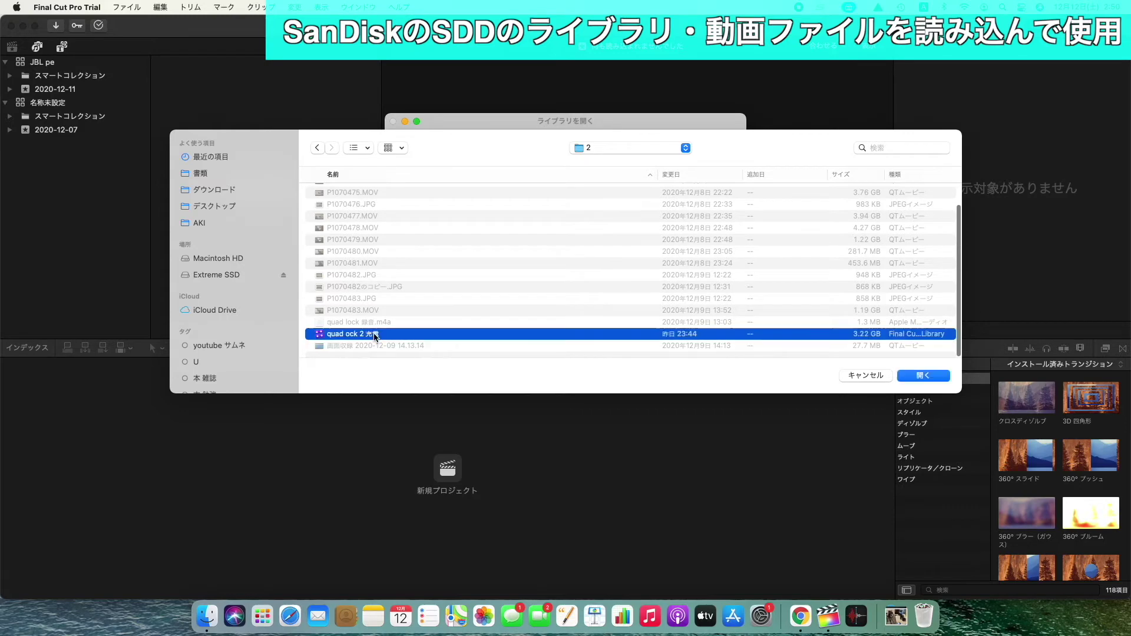
{"action": "double_click", "coordinate": [375, 334]}
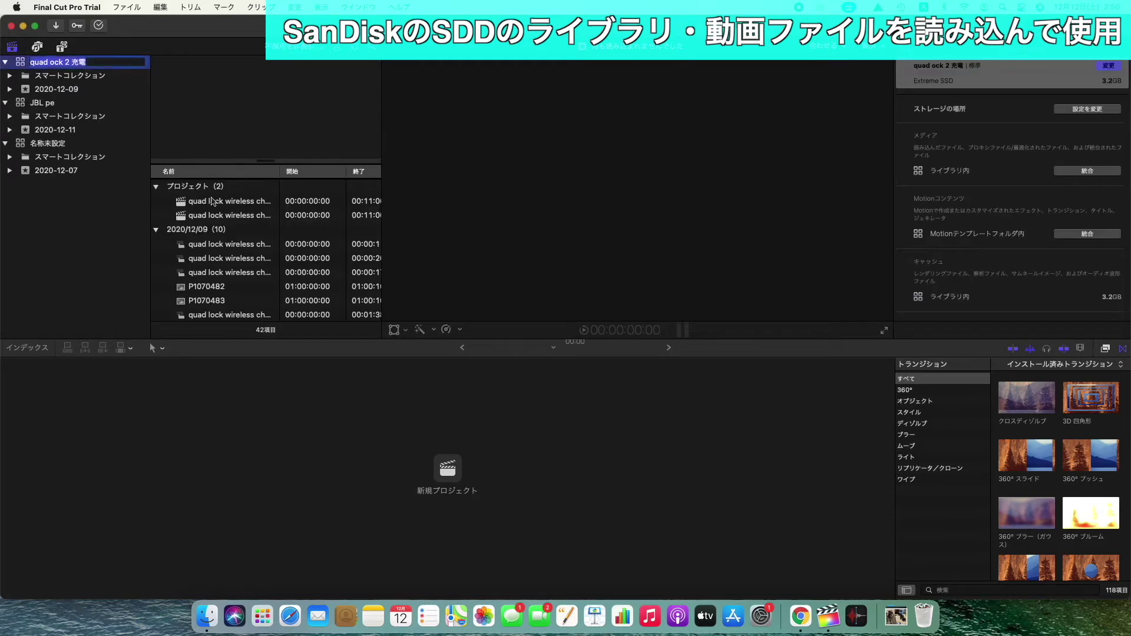
Step: Open the SSD library's quad lock wireless charge サムネ用 project and test playback at several points up to about 1:10
{"action": "double_click", "coordinate": [209, 202]}
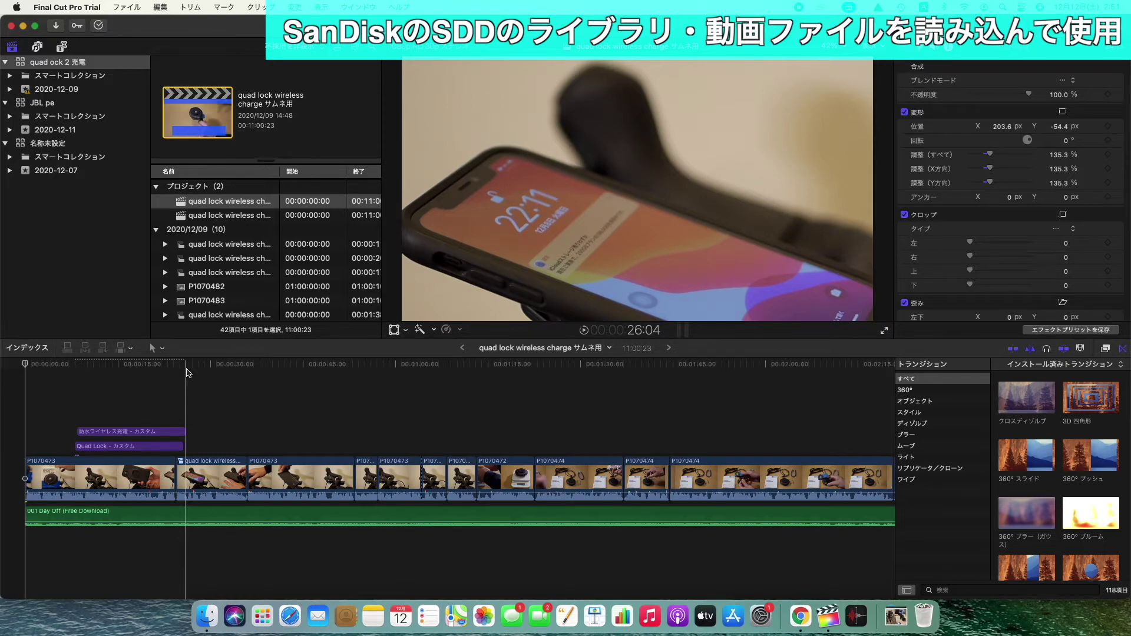
{"action": "key", "text": "space"}
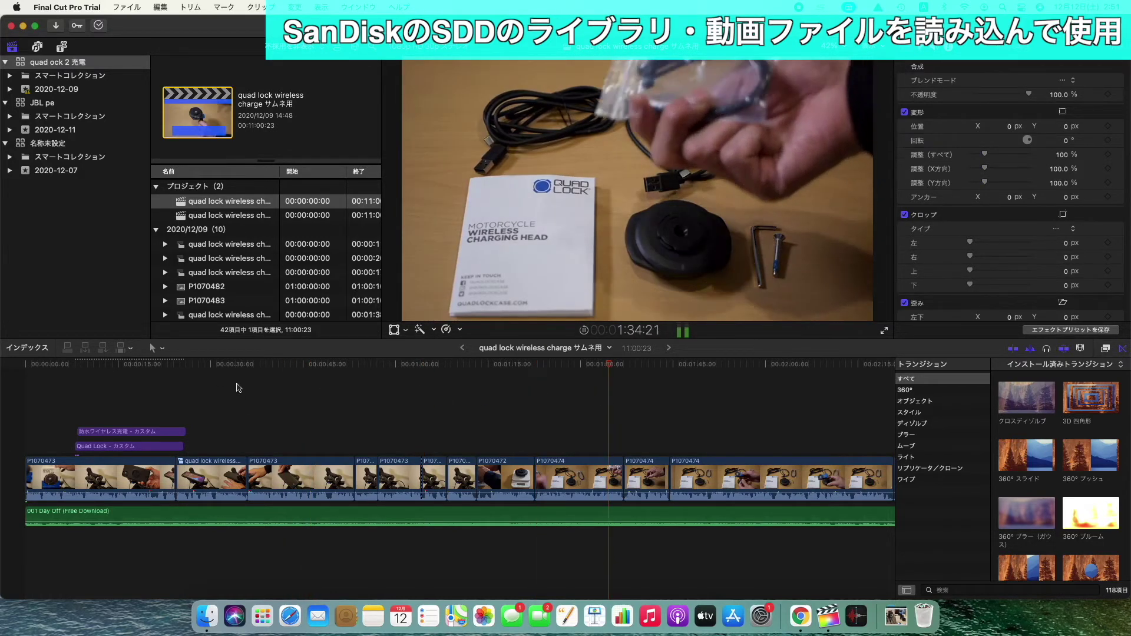
{"action": "left_click", "coordinate": [238, 387]}
{"action": "left_click", "coordinate": [324, 392]}
{"action": "left_click", "coordinate": [402, 399]}
{"action": "left_click", "coordinate": [457, 399]}
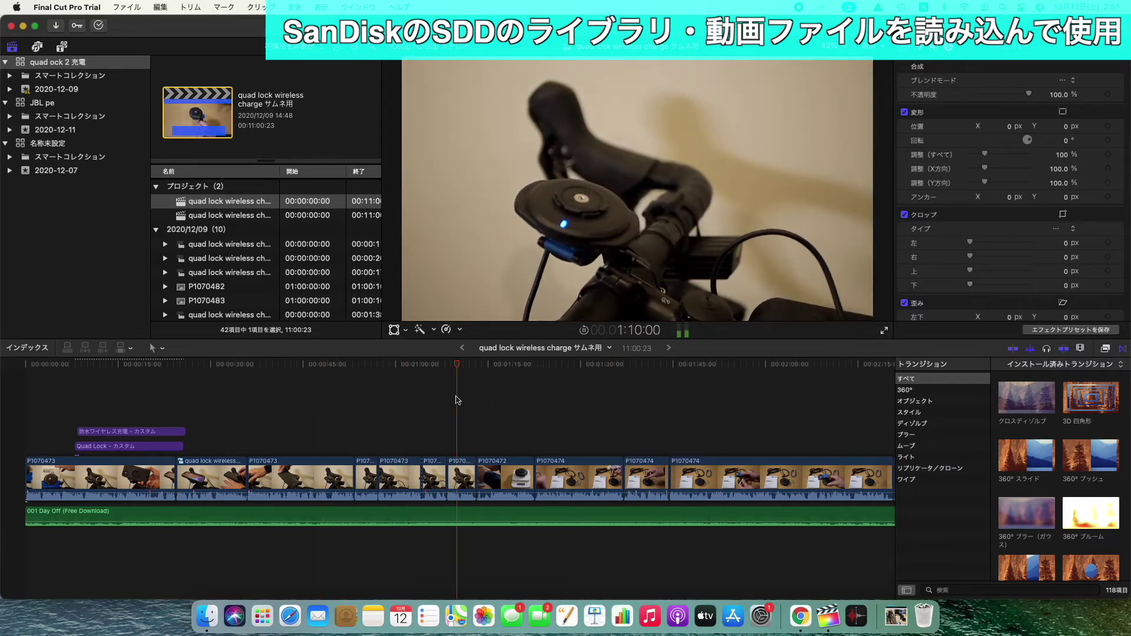
Step: Bring up the system sound controls and replay the project from near its beginning
{"action": "left_click", "coordinate": [1022, 7]}
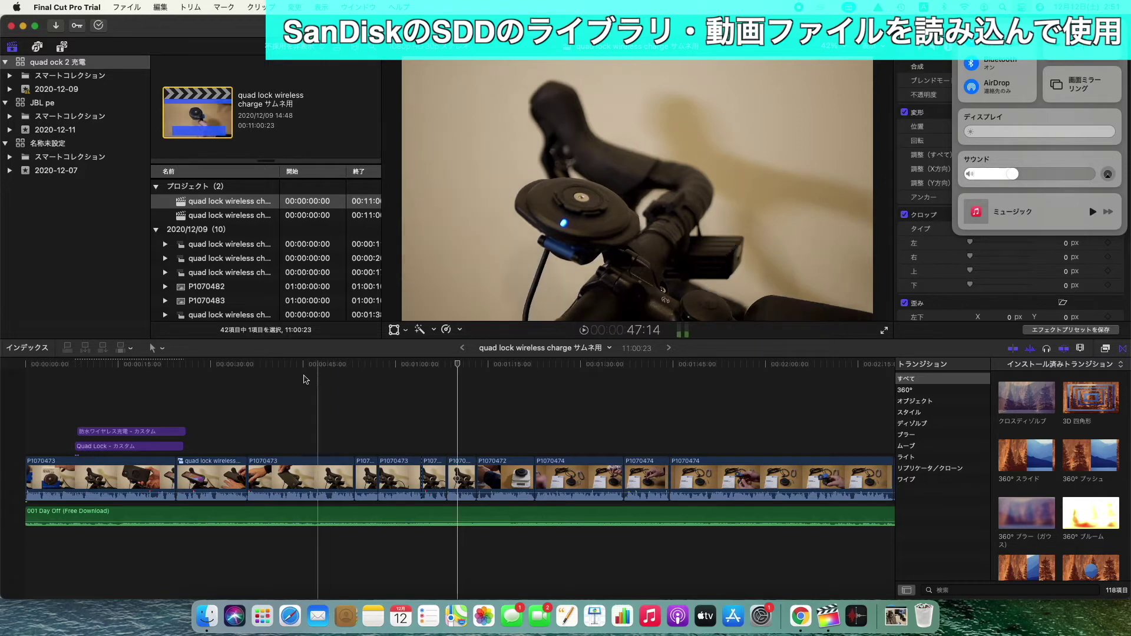
{"action": "left_click", "coordinate": [35, 380]}
{"action": "key", "text": "space"}
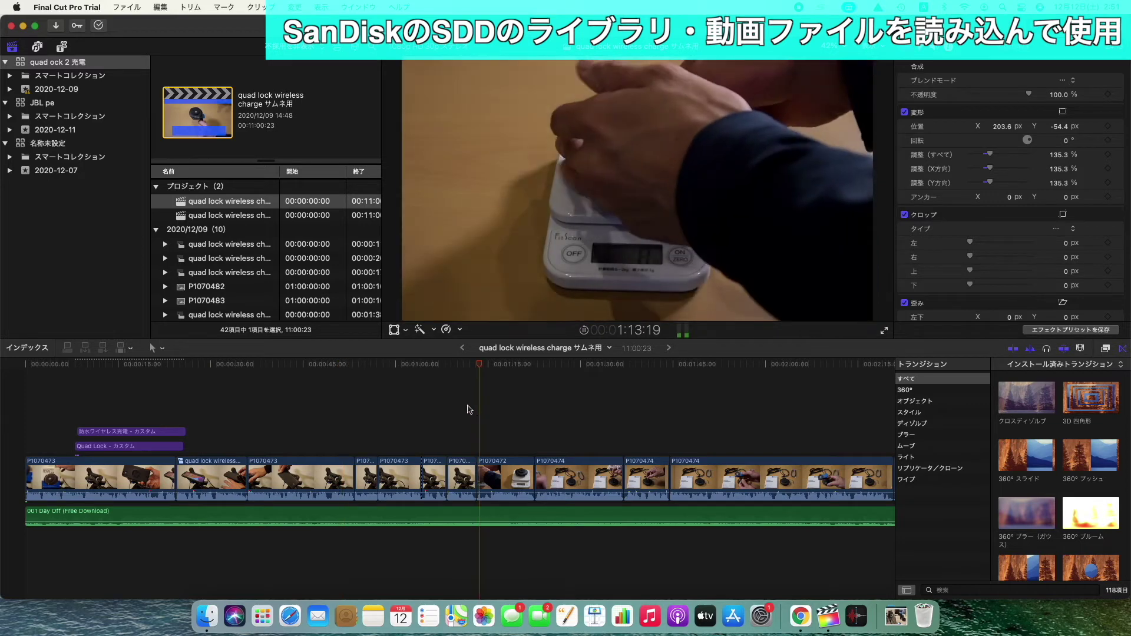
Step: Check later sections of the timeline, around 4:49 and on to the shower test near 7:21
{"action": "scroll", "coordinate": [470, 409], "scroll_direction": "right", "scroll_amount": 5}
{"action": "scroll", "coordinate": [469, 409], "scroll_direction": "right", "scroll_amount": 20}
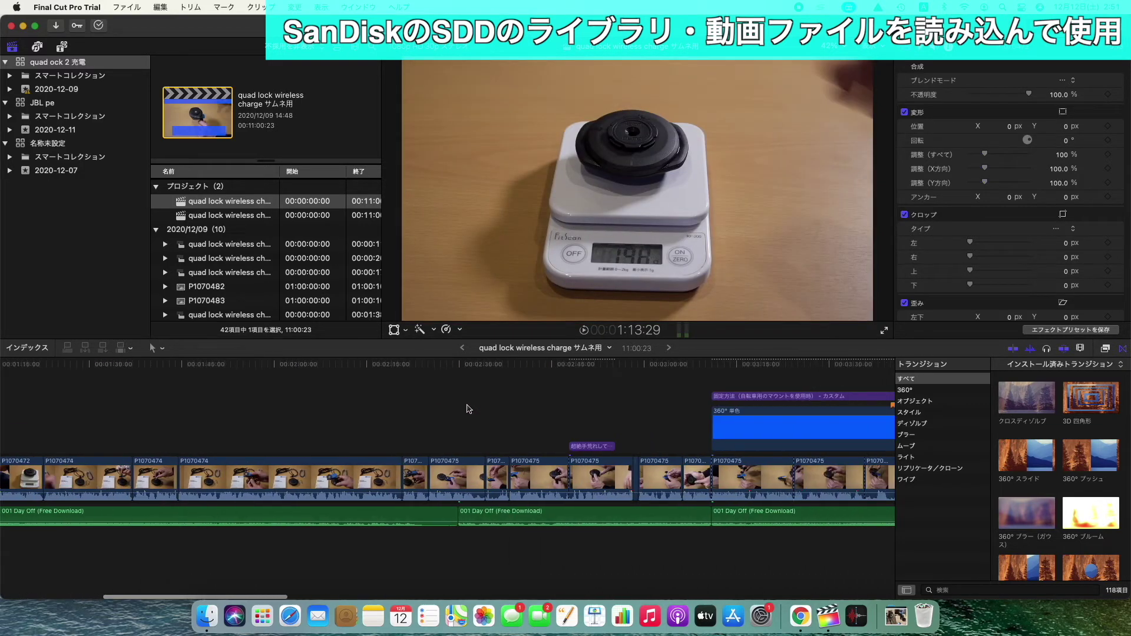
{"action": "scroll", "coordinate": [469, 409], "scroll_direction": "right", "scroll_amount": 10}
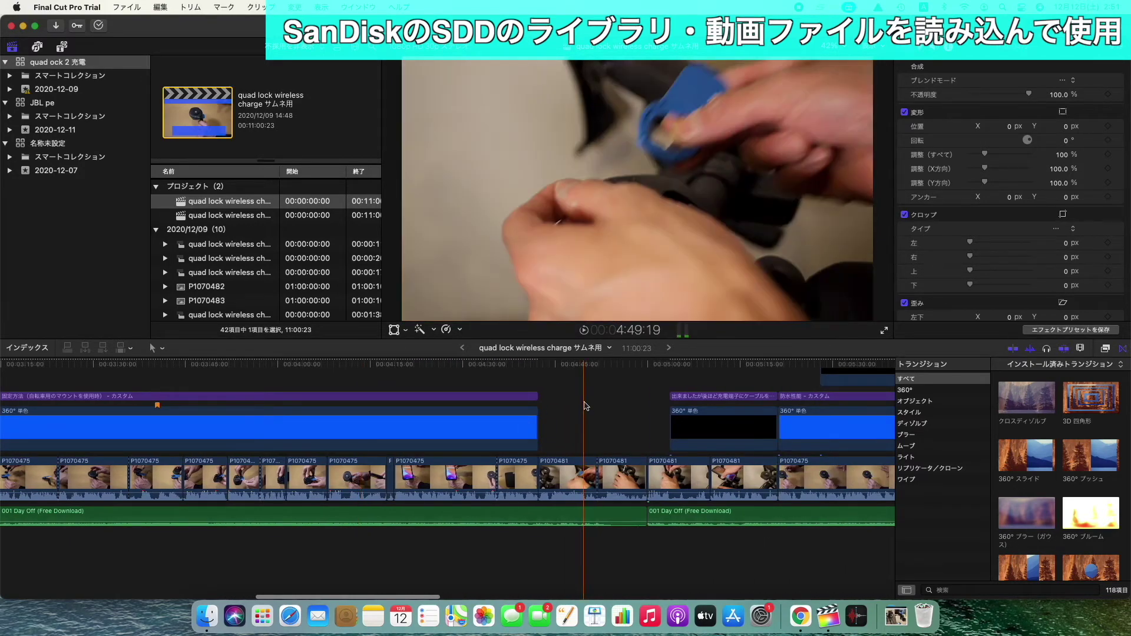
{"action": "scroll", "coordinate": [541, 407], "scroll_direction": "right", "scroll_amount": 15}
{"action": "scroll", "coordinate": [613, 405], "scroll_direction": "right", "scroll_amount": 8}
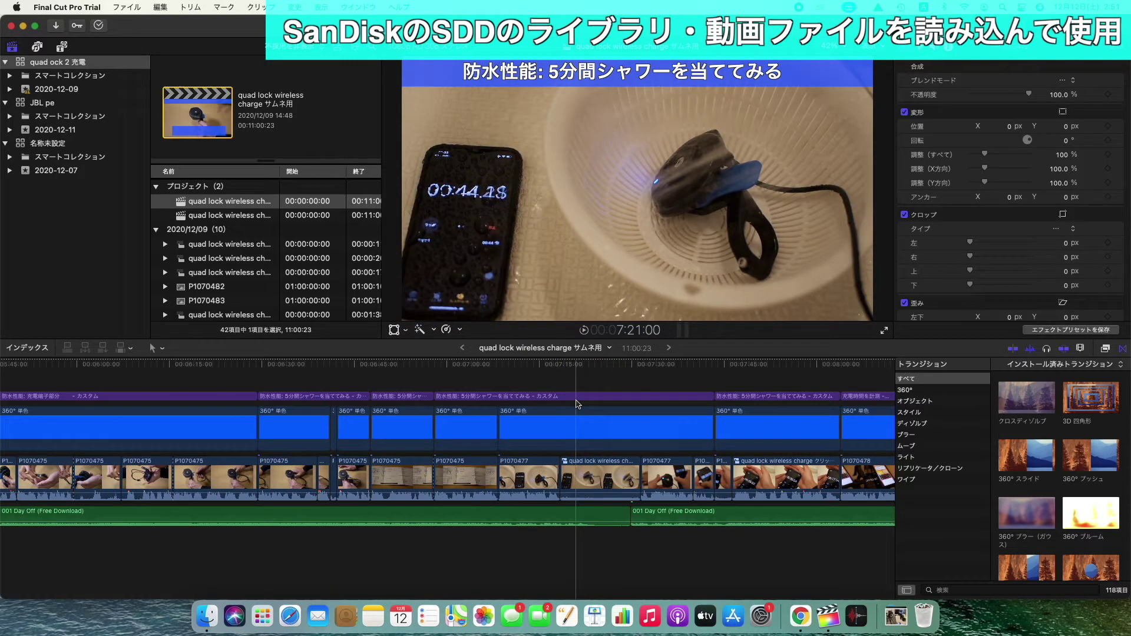
Step: Play the shower test section in short bursts between about 7:21 and 7:28 to check playback smoothness
{"action": "key", "text": "space"}
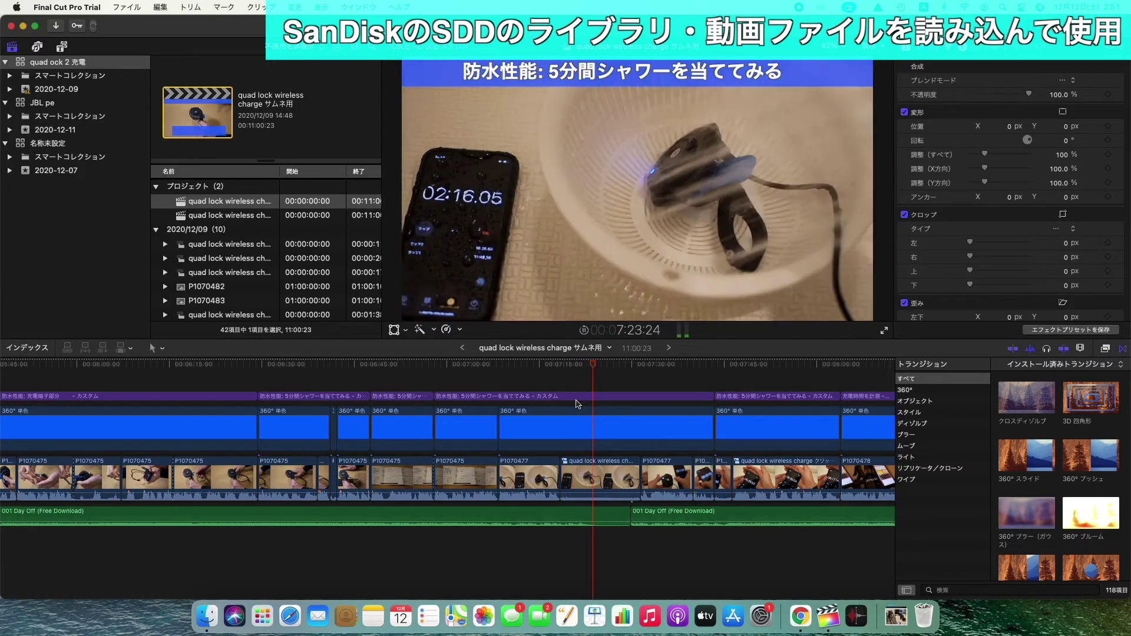
{"action": "key", "text": "space"}
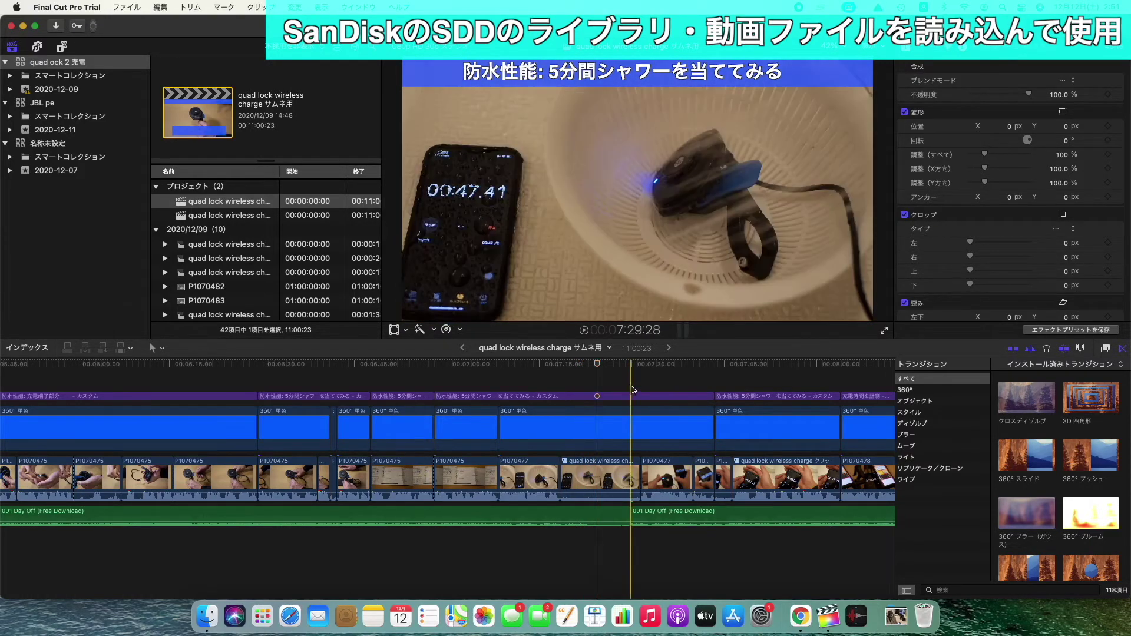
{"action": "key", "text": "space"}
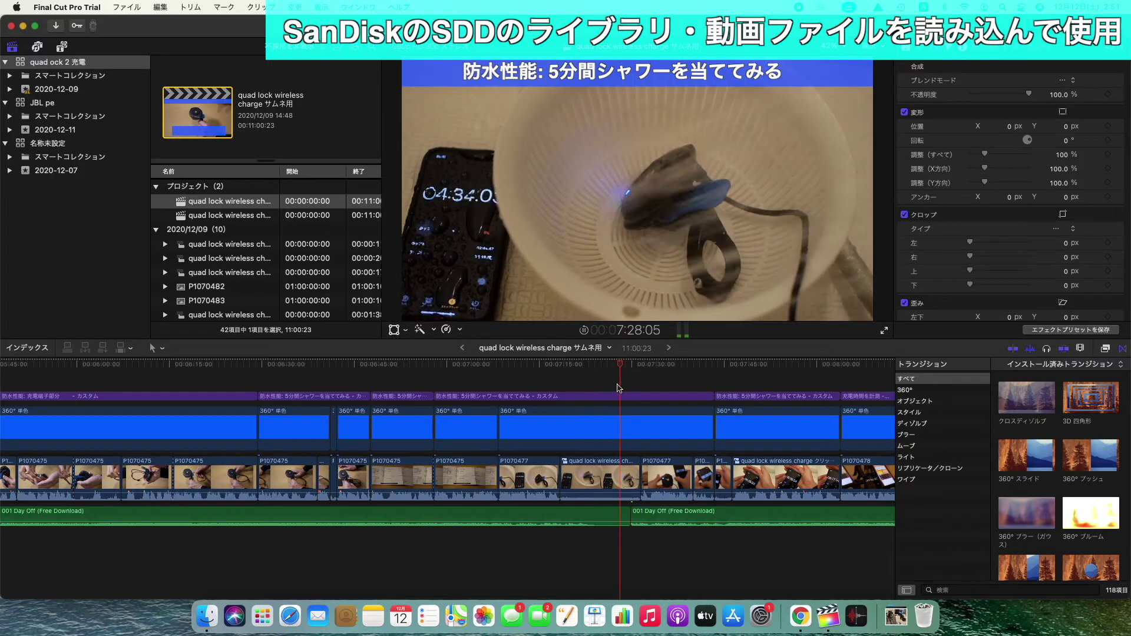
{"action": "key", "text": "space"}
Step: Test playback further along the timeline, around 8:00 and in the charging time section near 8:27
{"action": "scroll", "coordinate": [599, 426], "scroll_direction": "right", "scroll_amount": 2}
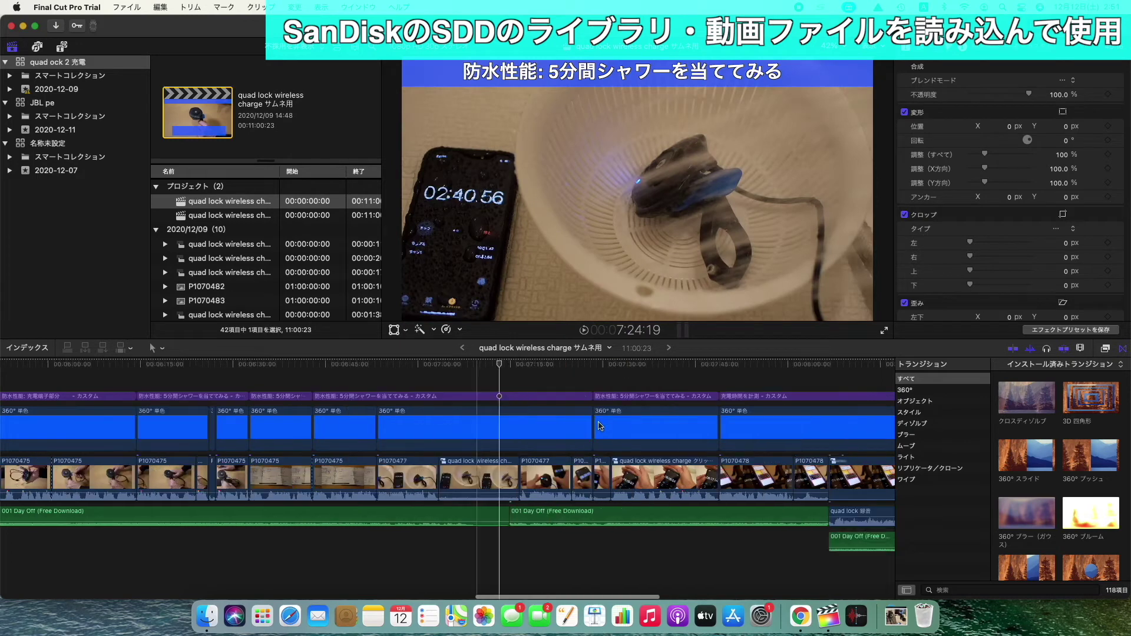
{"action": "scroll", "coordinate": [600, 425], "scroll_direction": "right", "scroll_amount": 5}
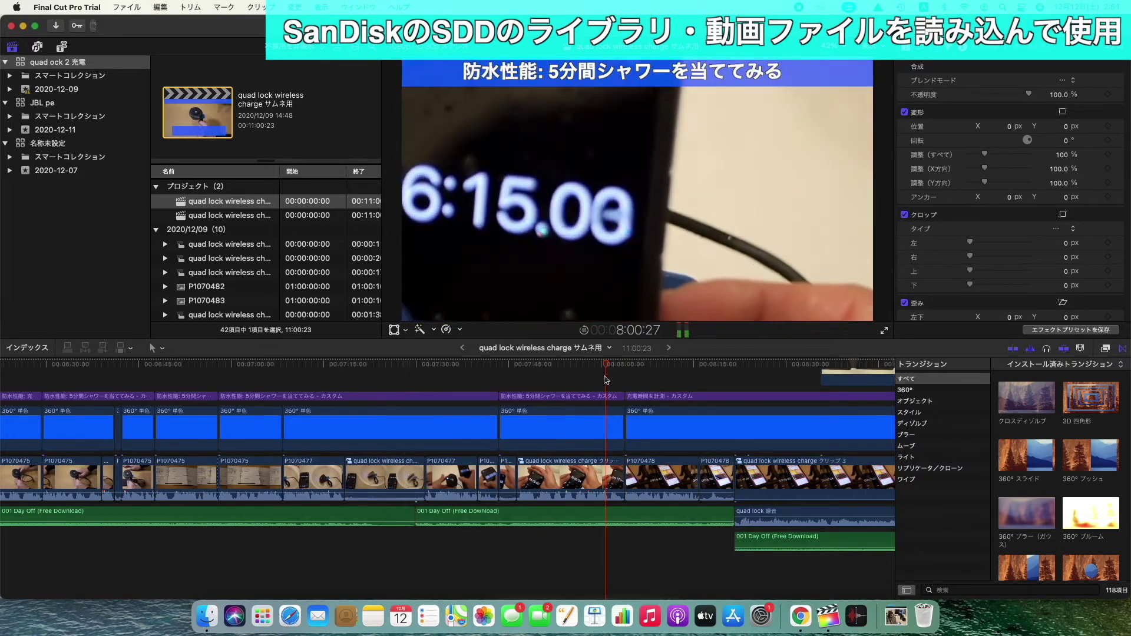
{"action": "scroll", "coordinate": [610, 384], "scroll_direction": "right", "scroll_amount": 5}
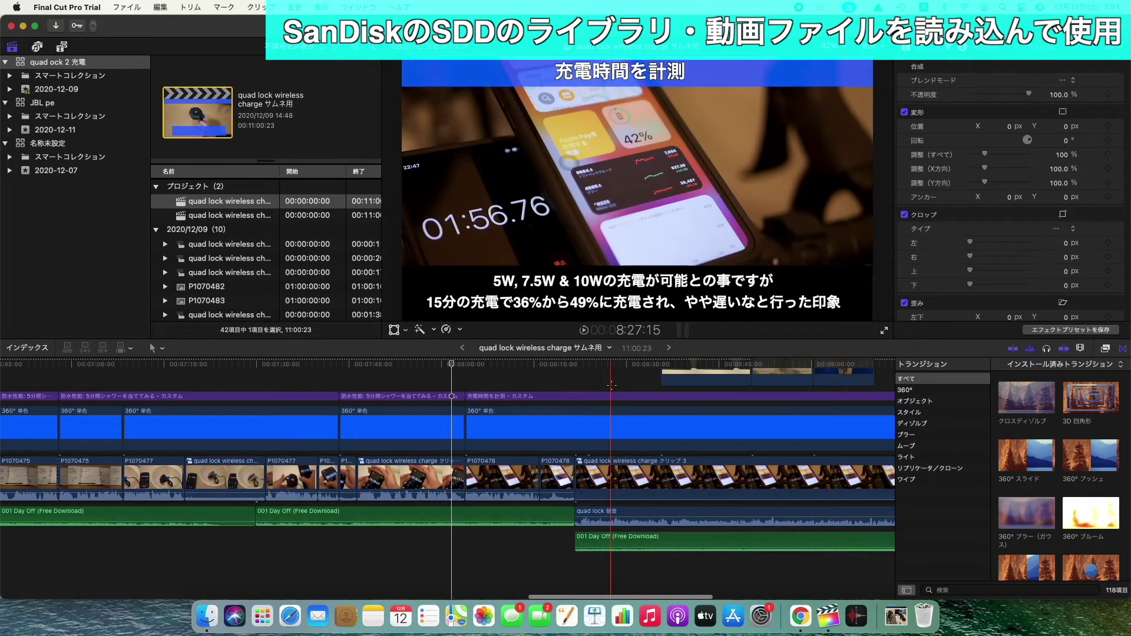
{"action": "scroll", "coordinate": [613, 389], "scroll_direction": "right", "scroll_amount": 11}
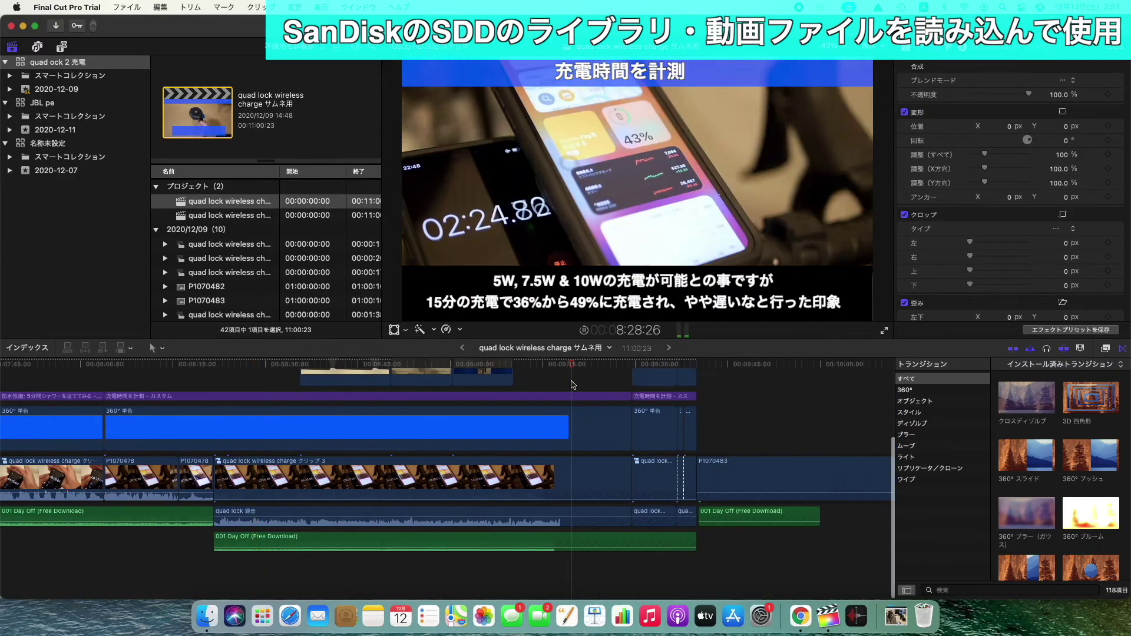
Step: Return to the bicycle mount section and test playback around 4:16 and 4:37
{"action": "scroll", "coordinate": [572, 384], "scroll_direction": "left", "scroll_amount": 20}
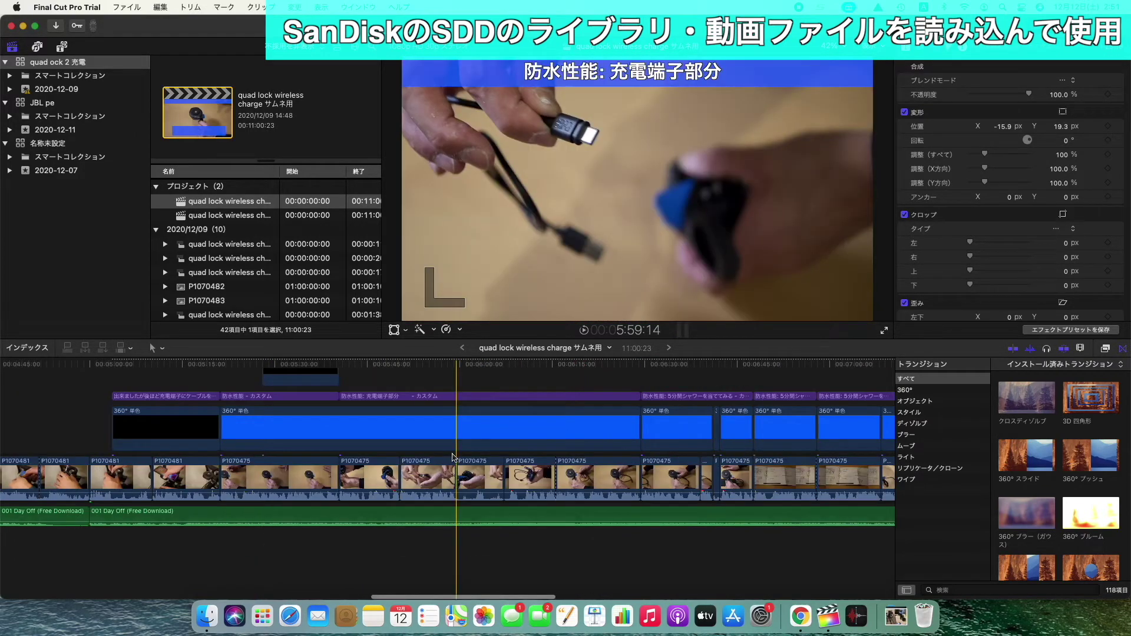
{"action": "scroll", "coordinate": [416, 449], "scroll_direction": "left", "scroll_amount": 2}
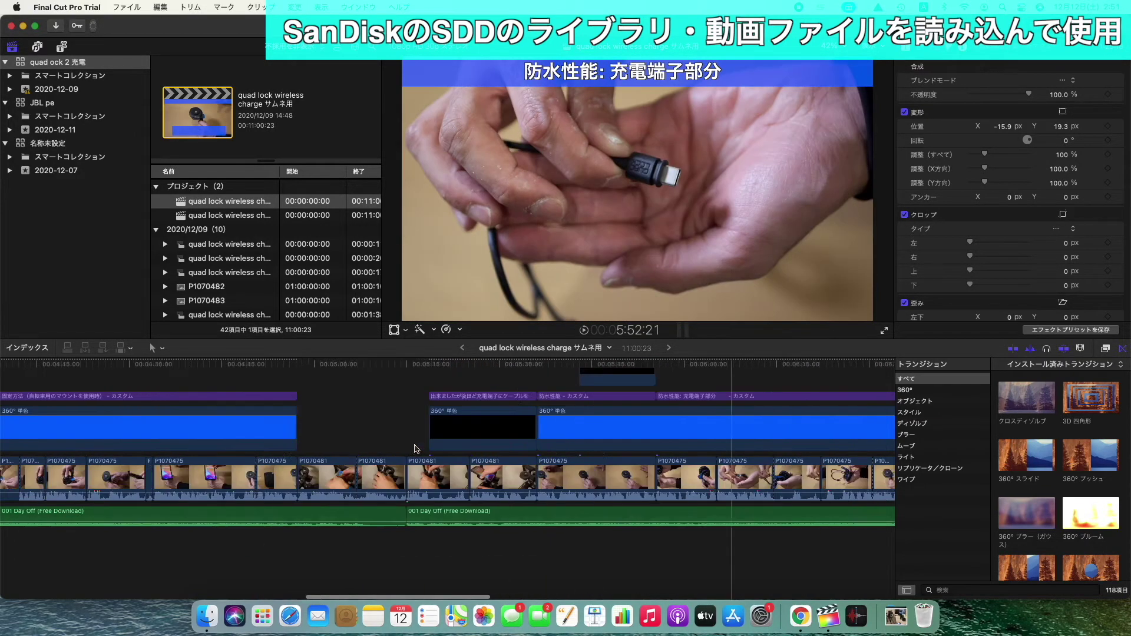
{"action": "scroll", "coordinate": [416, 449], "scroll_direction": "left", "scroll_amount": 20}
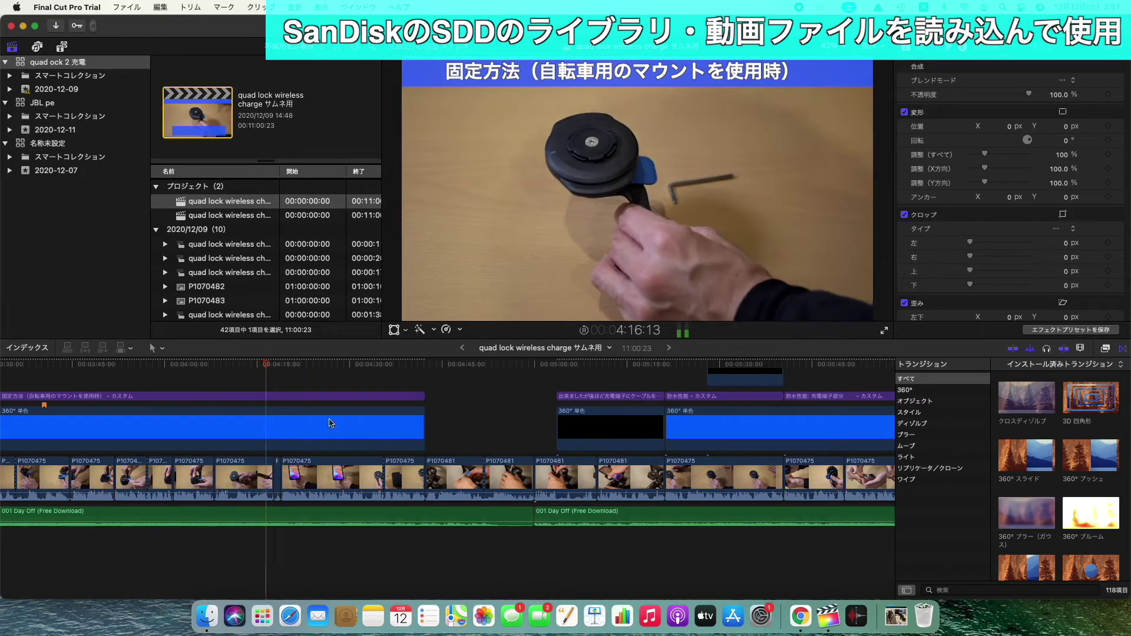
{"action": "left_click", "coordinate": [397, 389]}
{"action": "scroll", "coordinate": [393, 389], "scroll_direction": "left", "scroll_amount": 1}
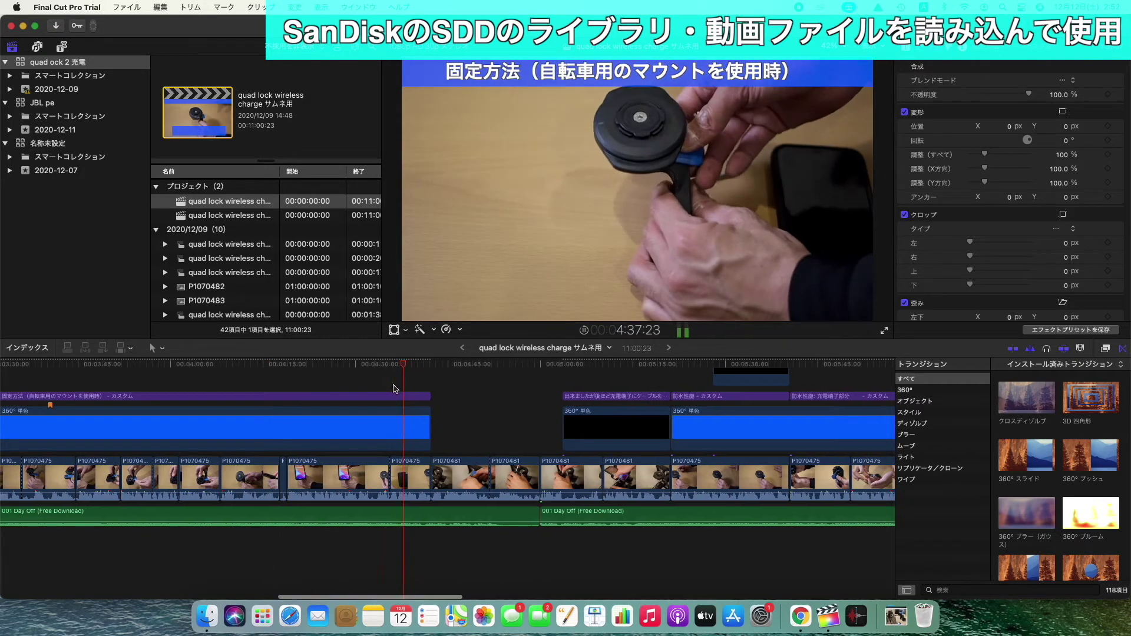
Step: Test playback of the charging terminal waterproofing section from about 5:54 to 6:06
{"action": "scroll", "coordinate": [394, 389], "scroll_direction": "right", "scroll_amount": 15}
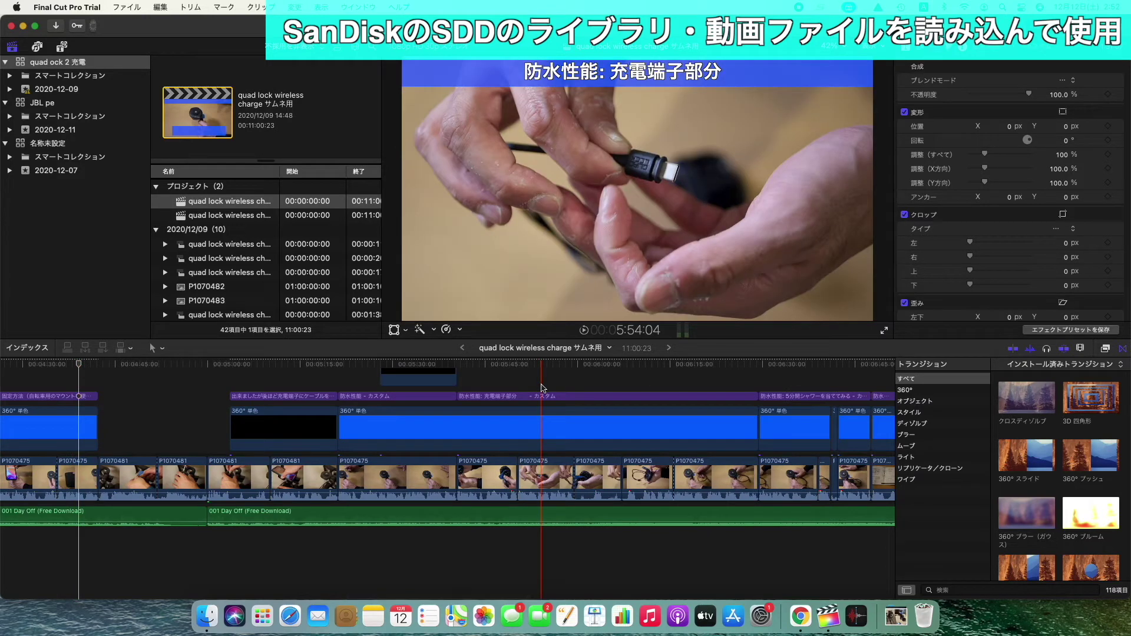
{"action": "left_click", "coordinate": [599, 383]}
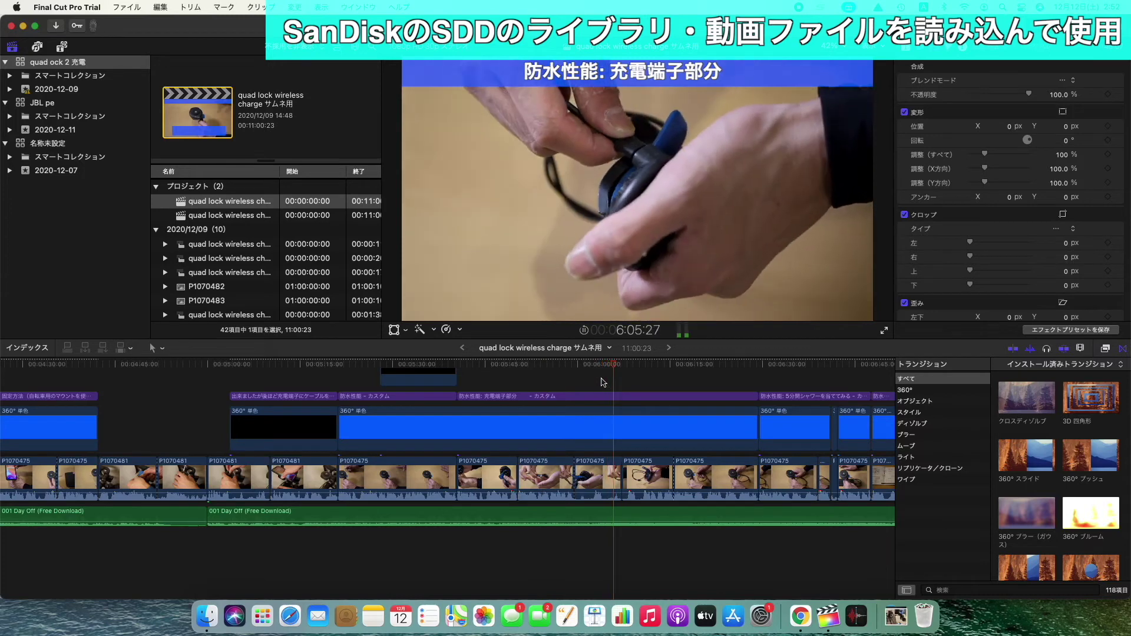
{"action": "scroll", "coordinate": [602, 382], "scroll_direction": "right", "scroll_amount": 7}
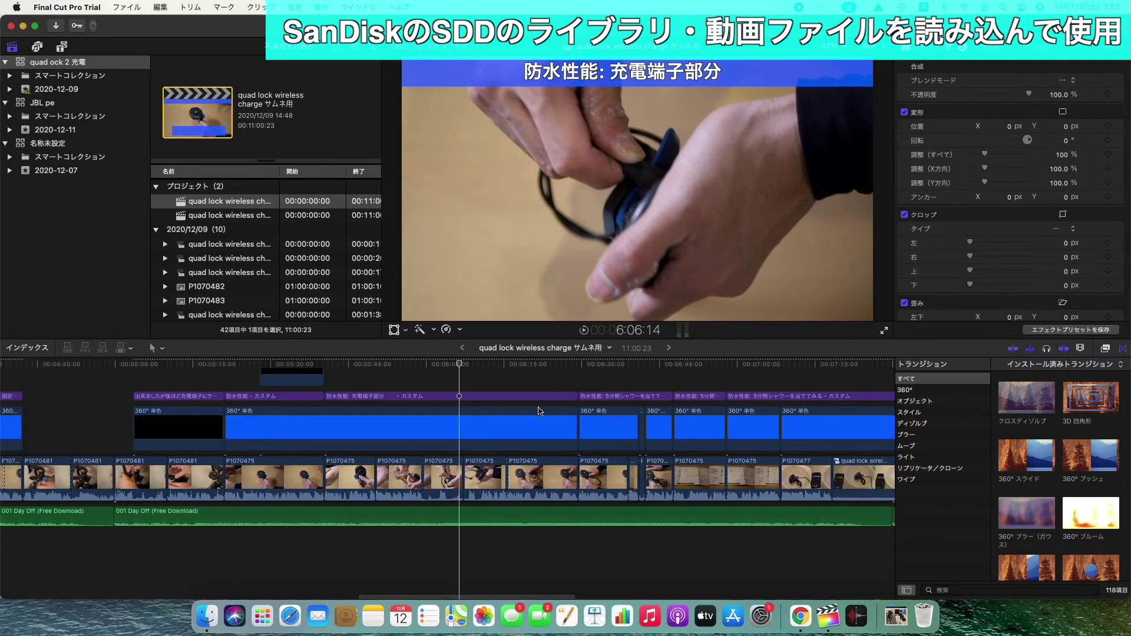
{"action": "key", "text": "super+minus"}
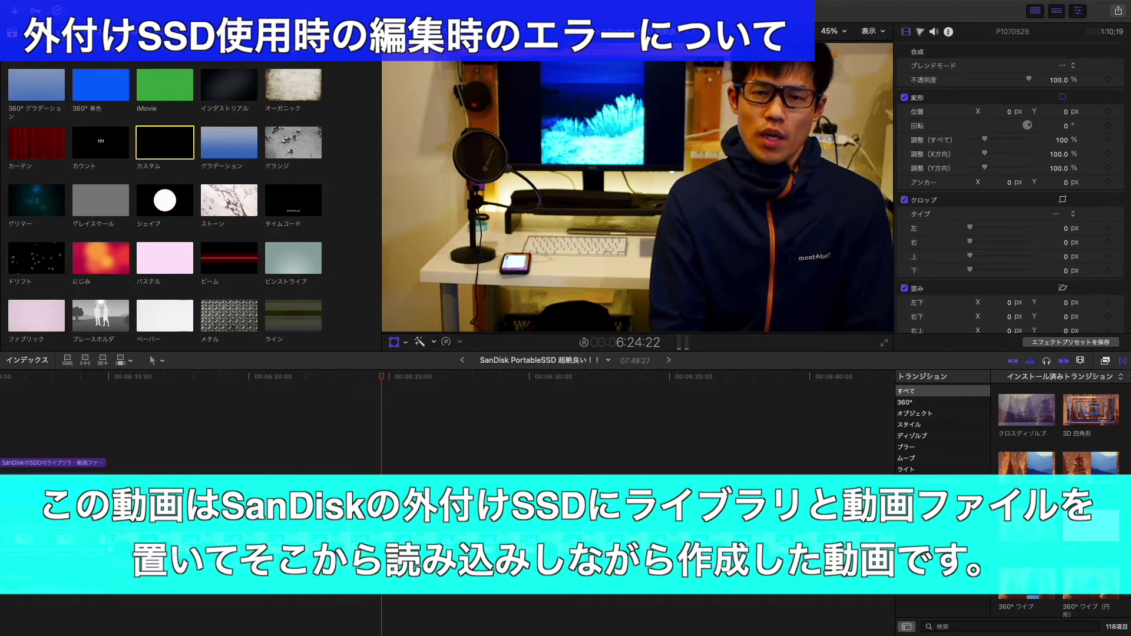
Step: In the SanDisk PortableSSD 超絶良い！！ project, place a Custom title directly after the existing SanDisk library title, at about 6:14:28
{"action": "key", "text": "super+grave"}
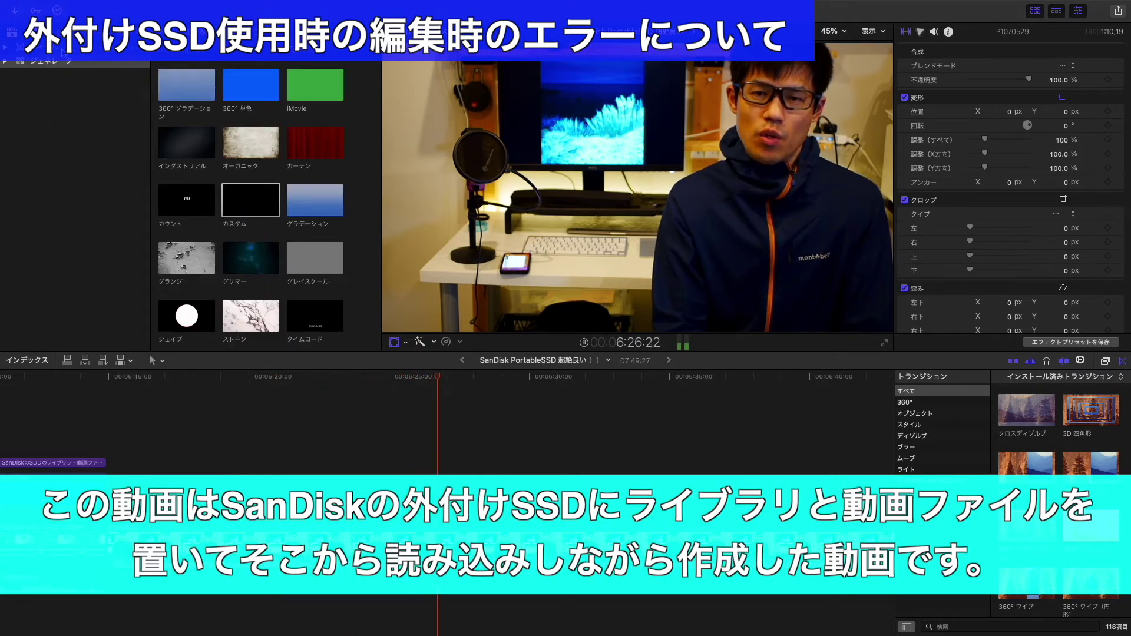
{"action": "key", "text": "Up"}
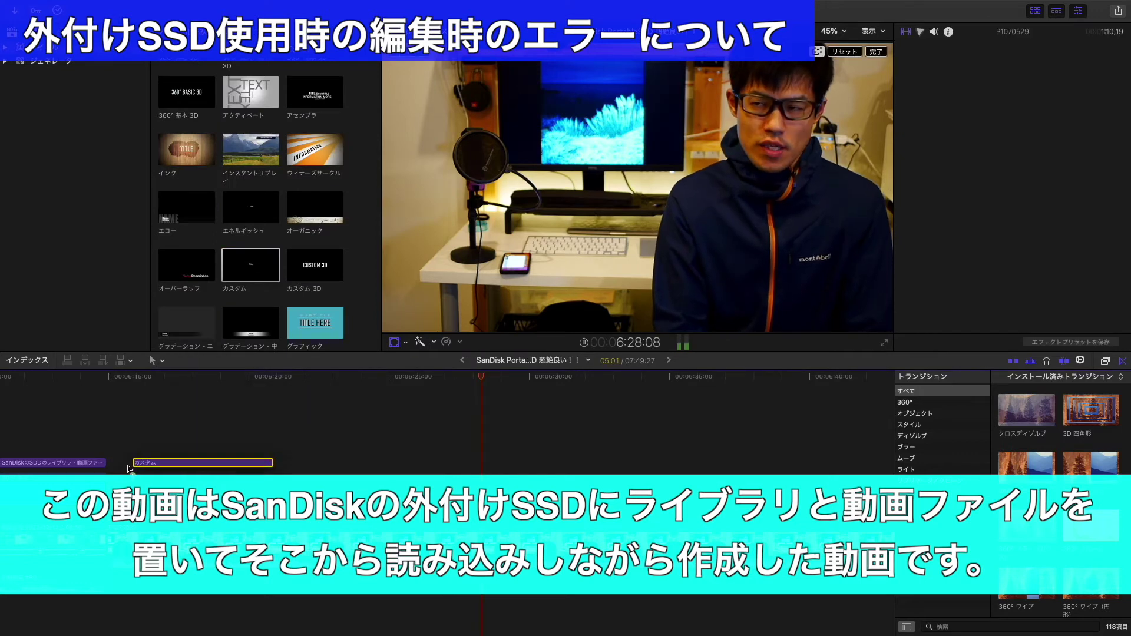
{"action": "left_click", "coordinate": [212, 507]}
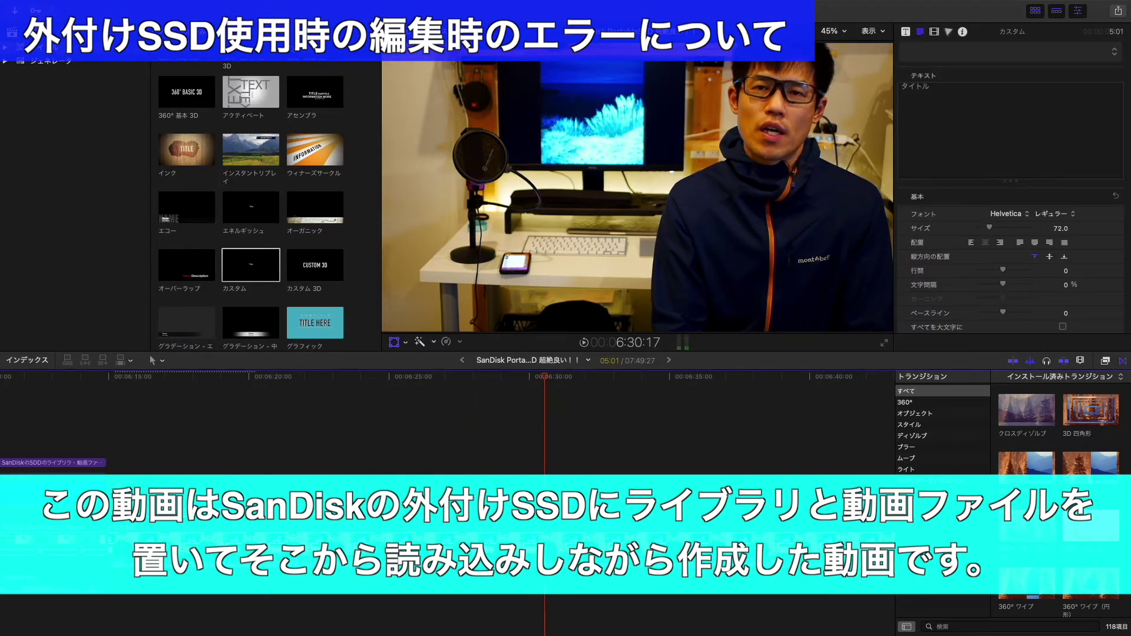
{"action": "left_click", "coordinate": [104, 447]}
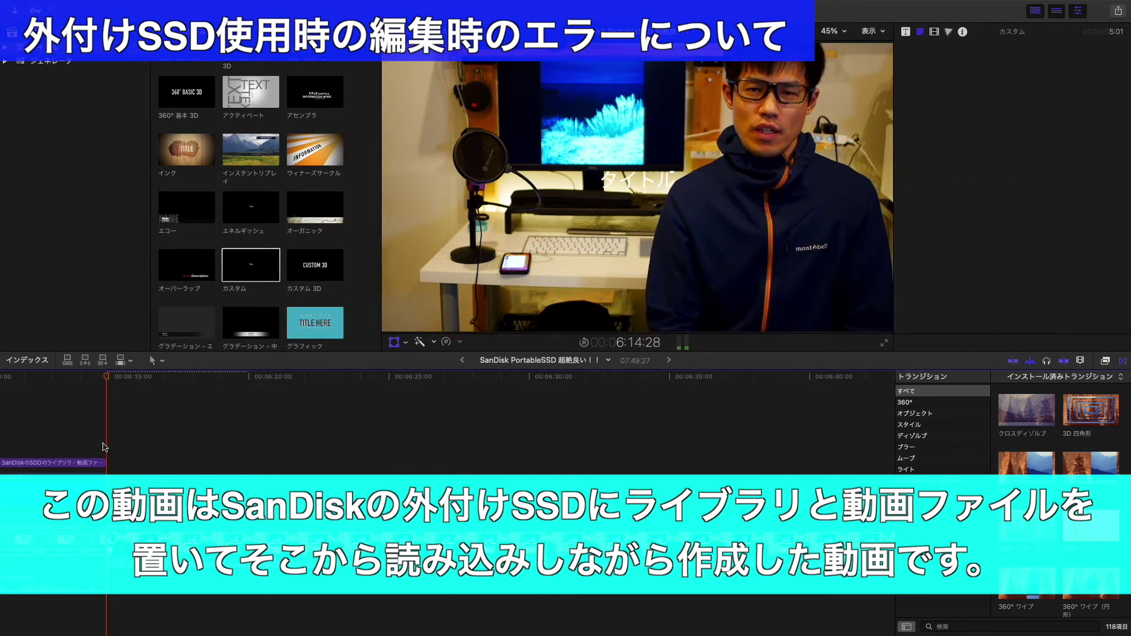
{"action": "key", "text": "space"}
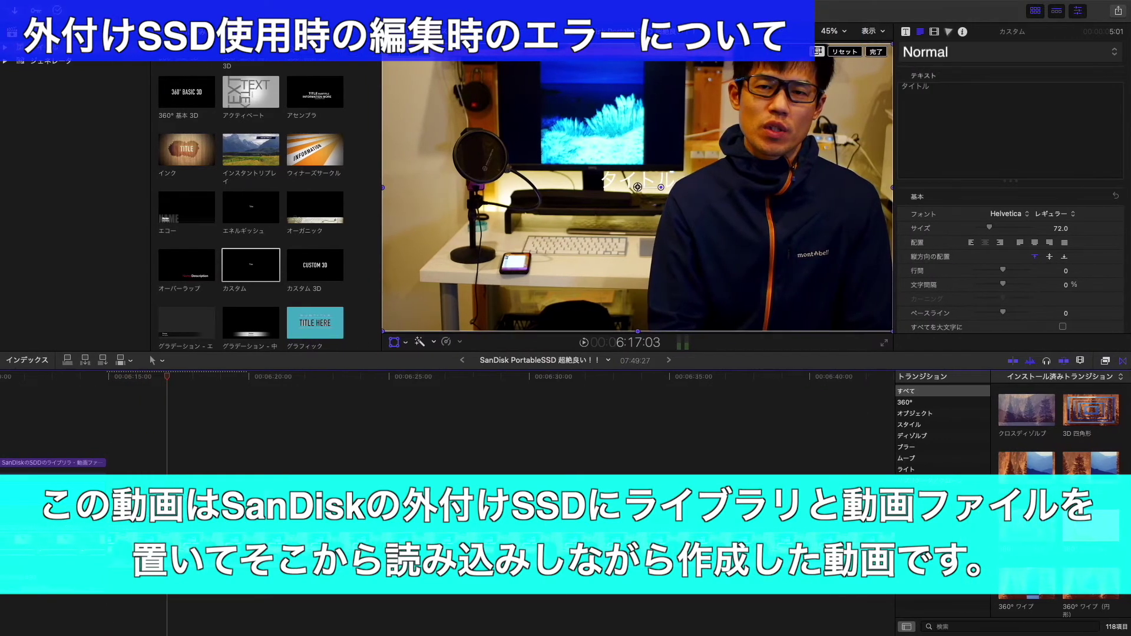
Step: Set the new title's text to "SanDisk PortableSSDのスペック" and move it up to the upper edge of the picture
{"action": "type", "text": "SanDisk PortableSSD"}
{"action": "type", "text": "のスペック"}
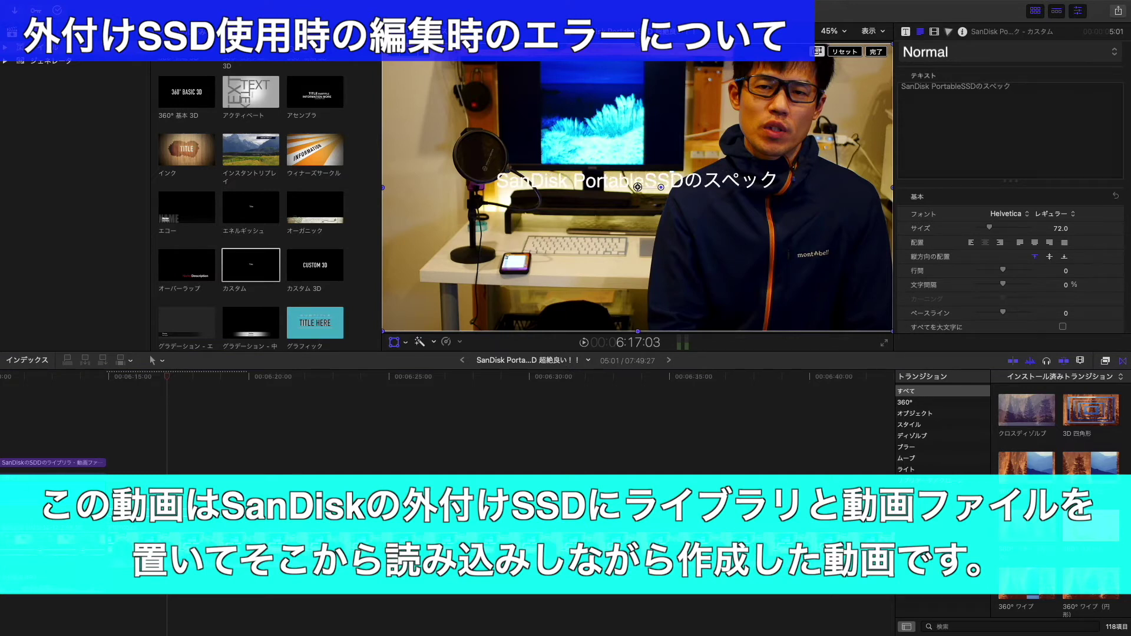
{"action": "left_click_drag", "start_coordinate": [760, 167], "coordinate": [607, 66]}
{"action": "left_click", "coordinate": [899, 54]}
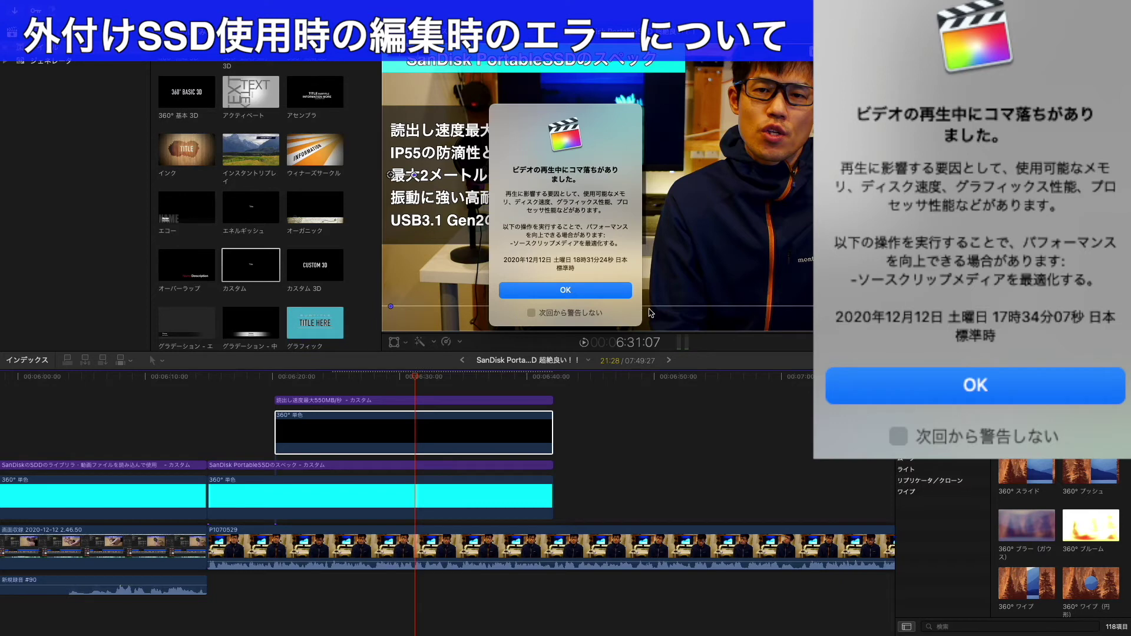
Step: Check the Mac's storage information for its internal and external drives, close it, and return to Final Cut Pro
{"action": "left_click", "coordinate": [16, 7]}
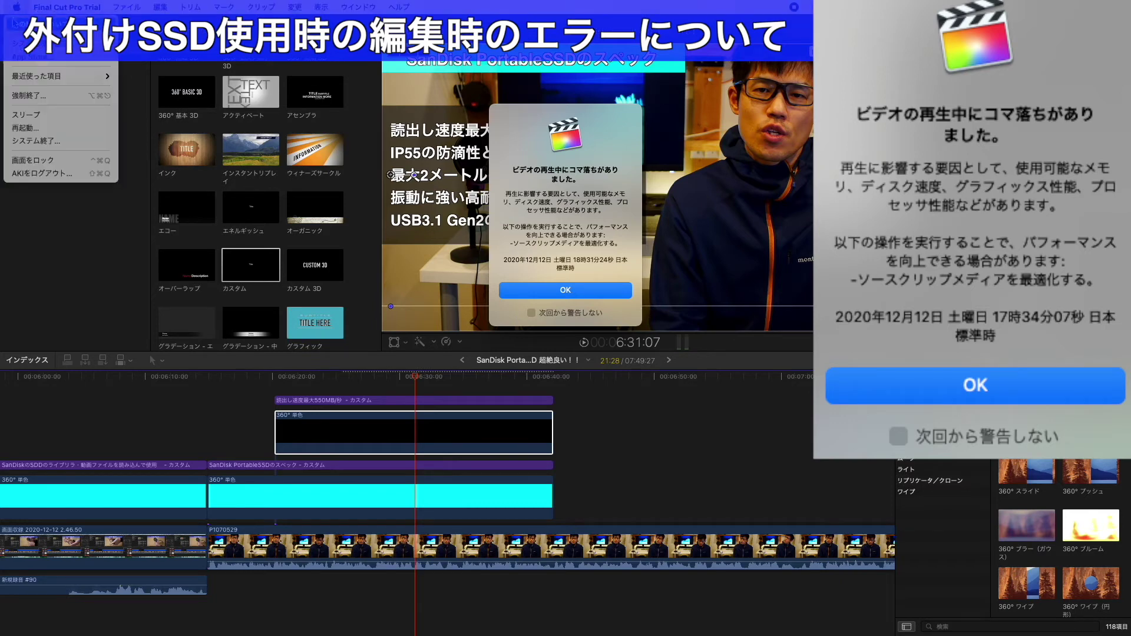
{"action": "left_click", "coordinate": [15, 24]}
{"action": "left_click", "coordinate": [566, 132]}
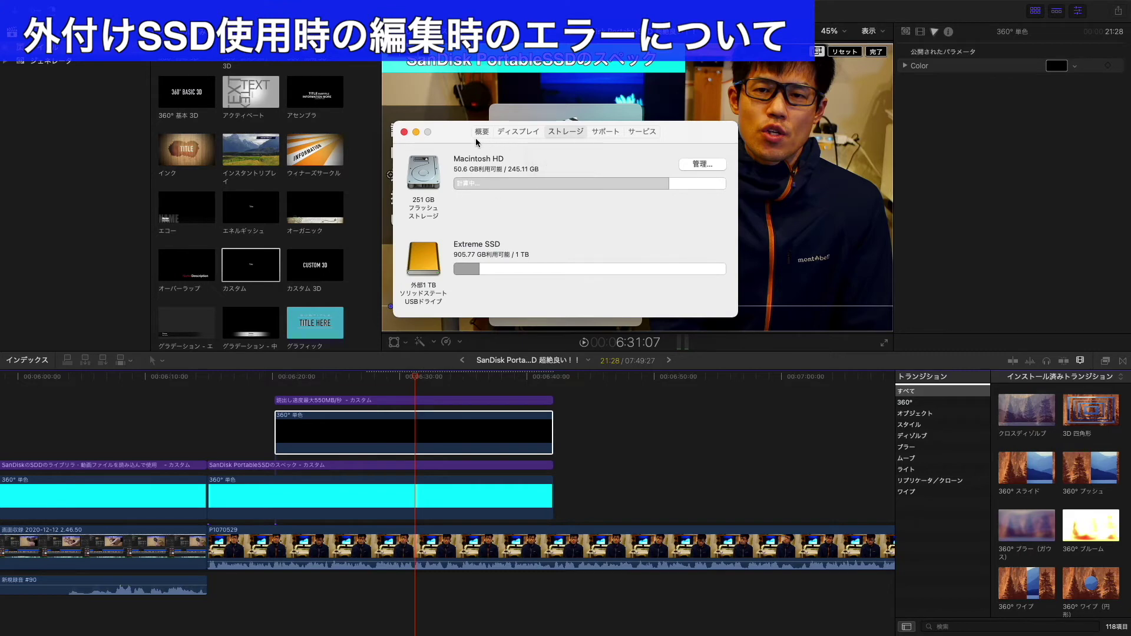
{"action": "left_click", "coordinate": [404, 132]}
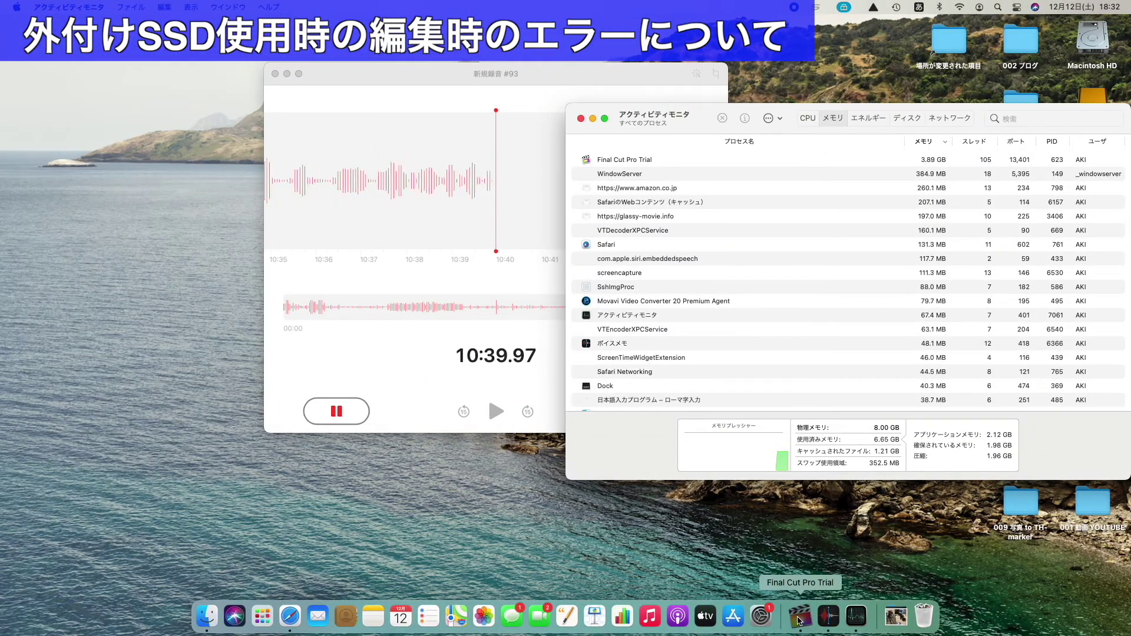
{"action": "left_click", "coordinate": [799, 618]}
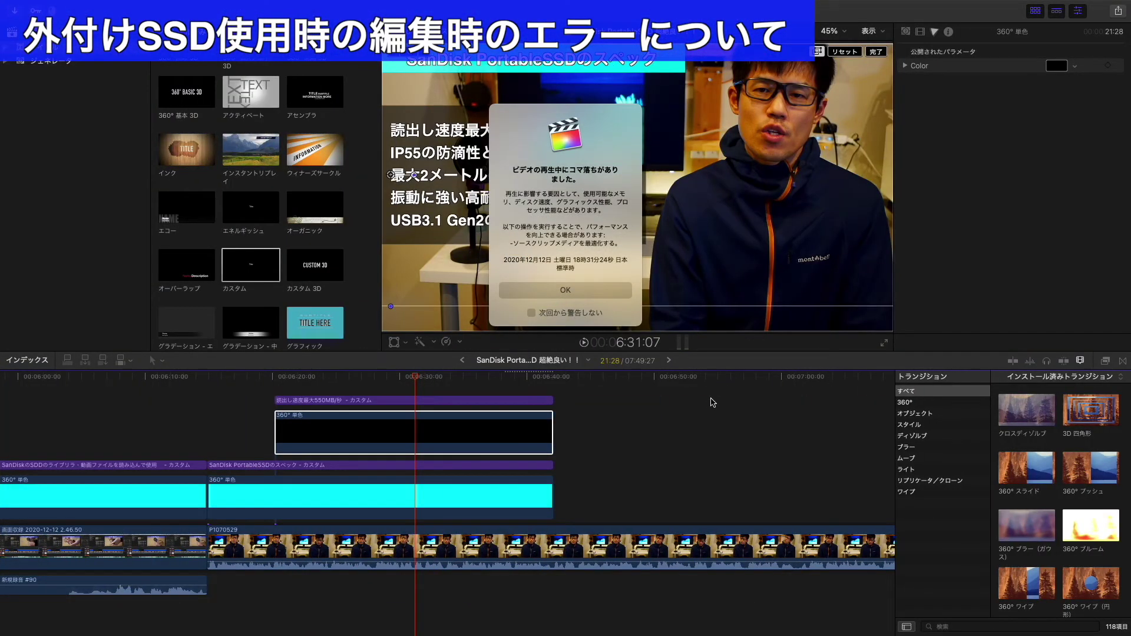